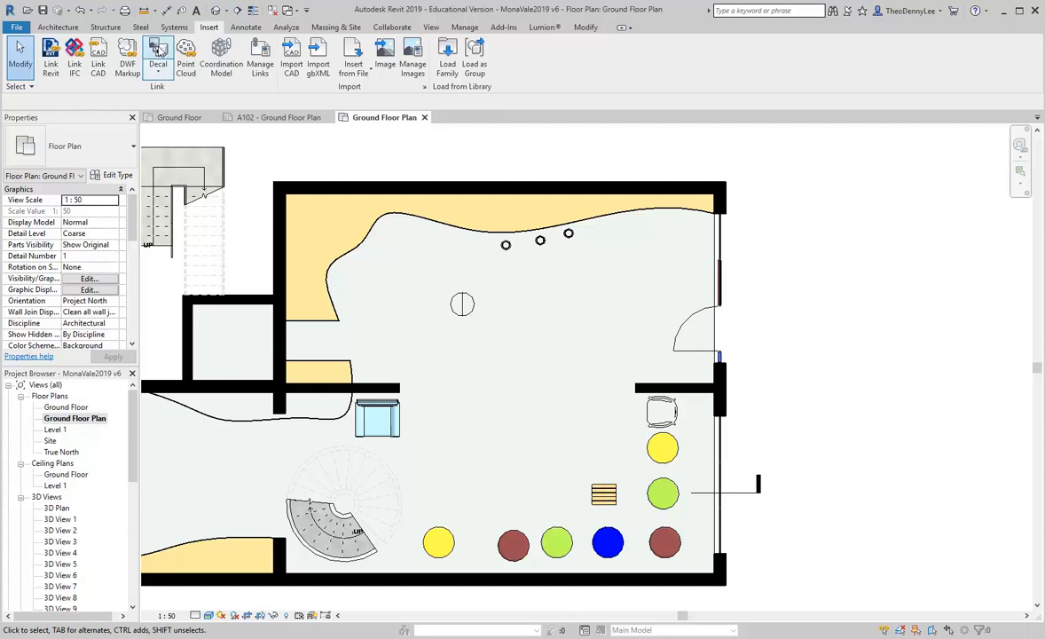
Start placing a decal and open the type properties of the Painting decal type.
click(156, 47)
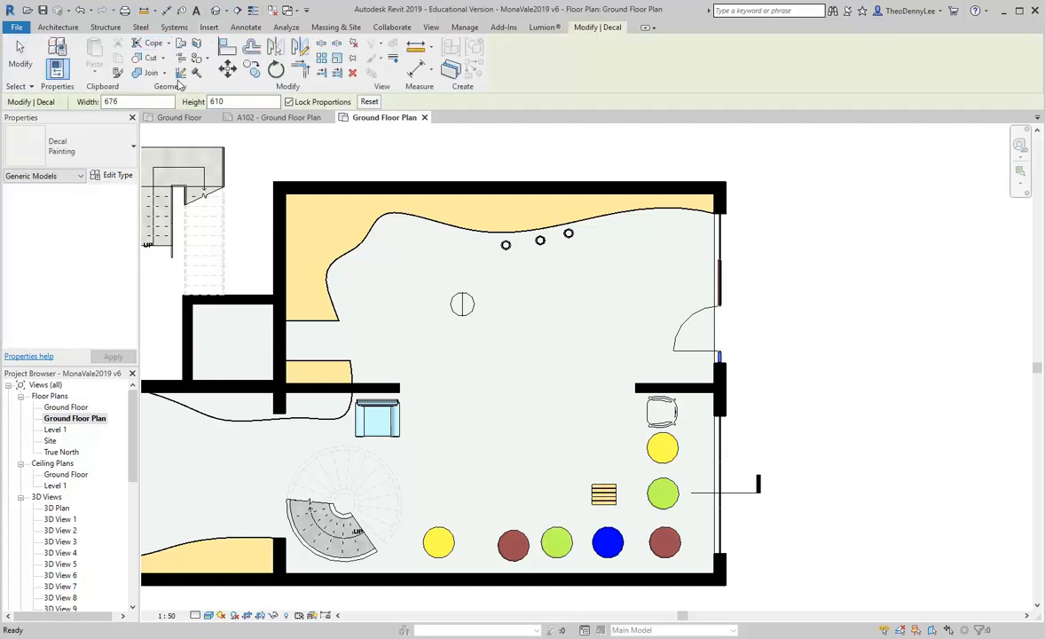
click(111, 154)
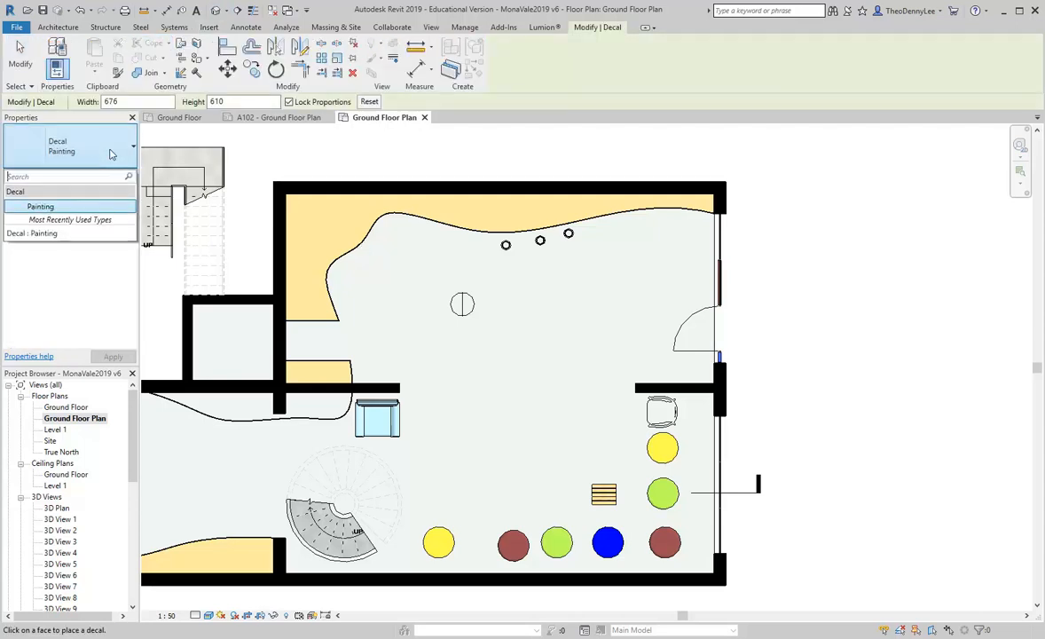
click(75, 149)
click(78, 148)
click(112, 144)
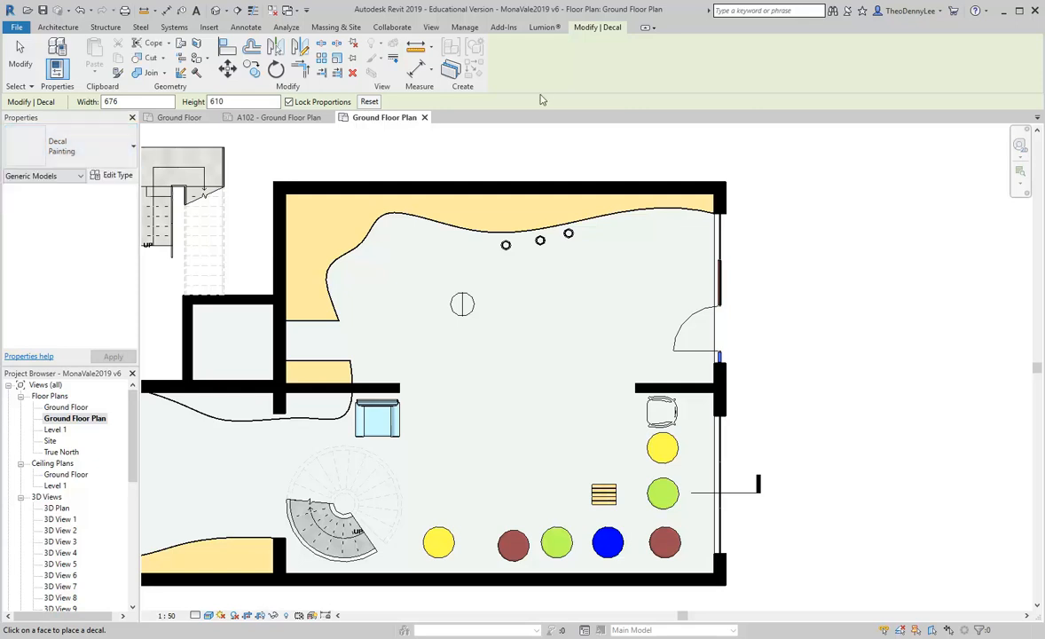
click(114, 175)
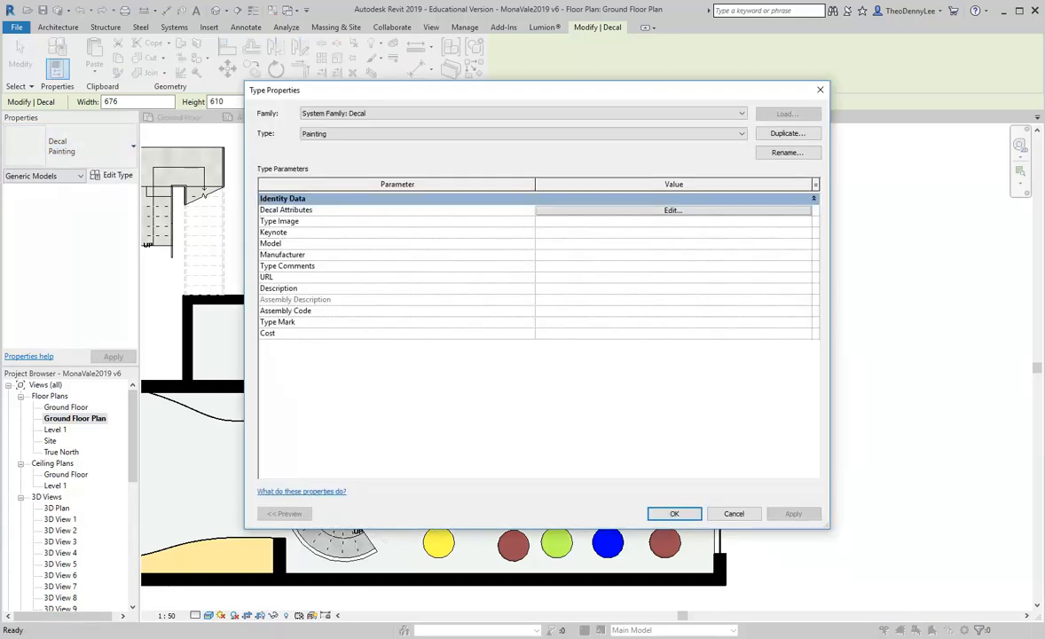
mouse_move(260, 638)
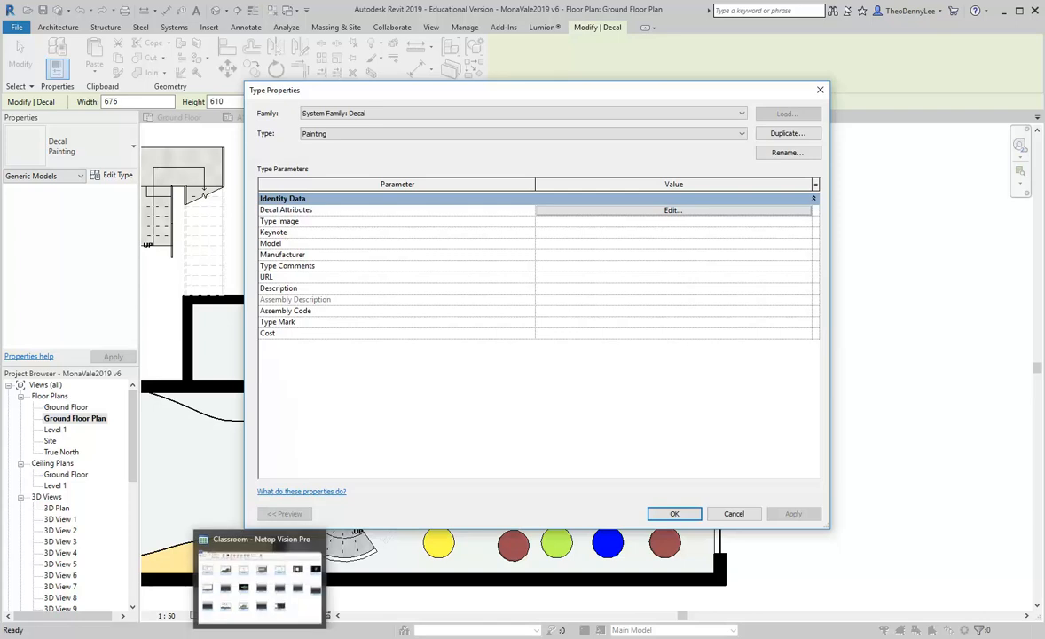
click(254, 635)
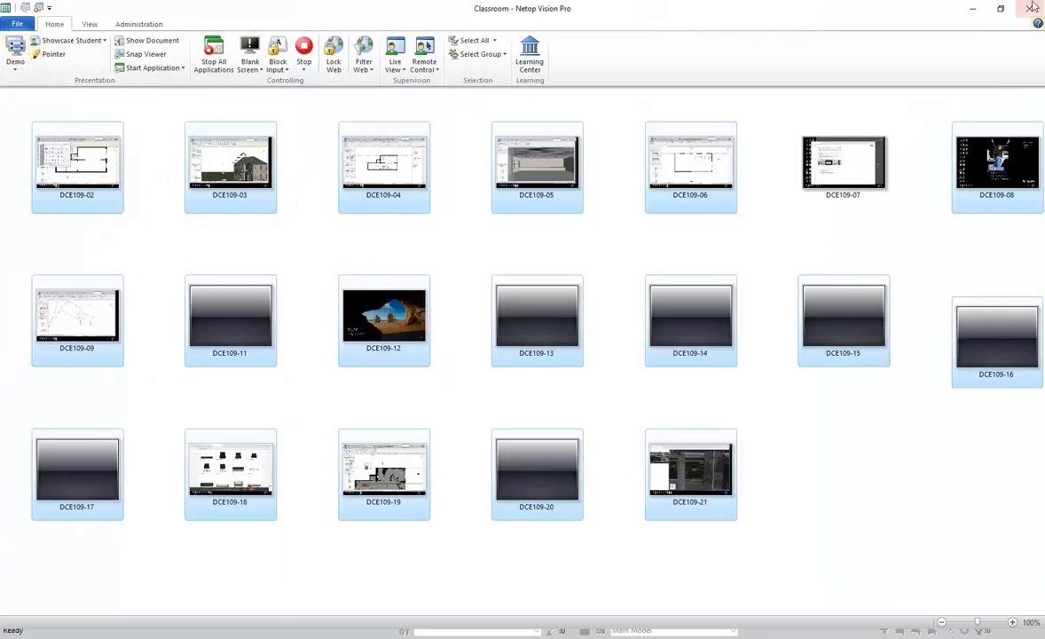
click(968, 8)
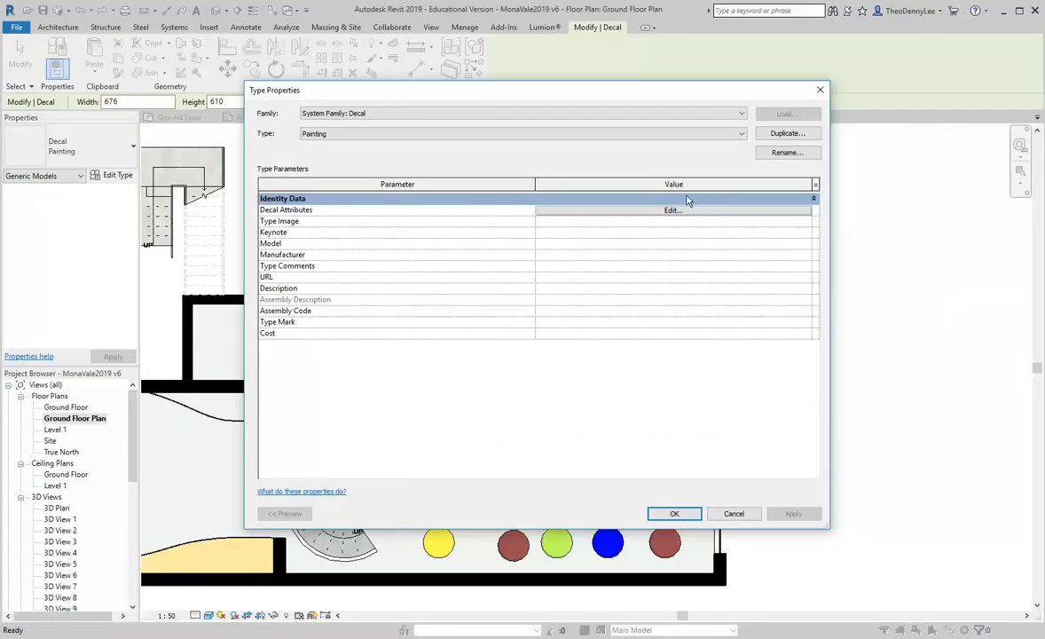
Duplicate the Painting decal type and name the copy Rug.
click(778, 134)
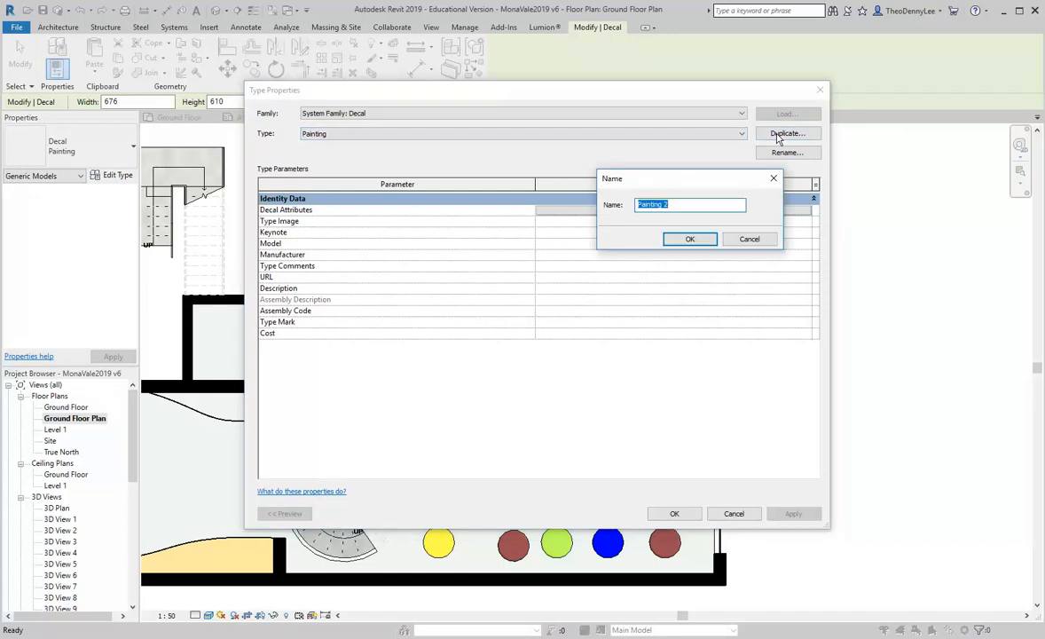
text(Rug)
click(691, 240)
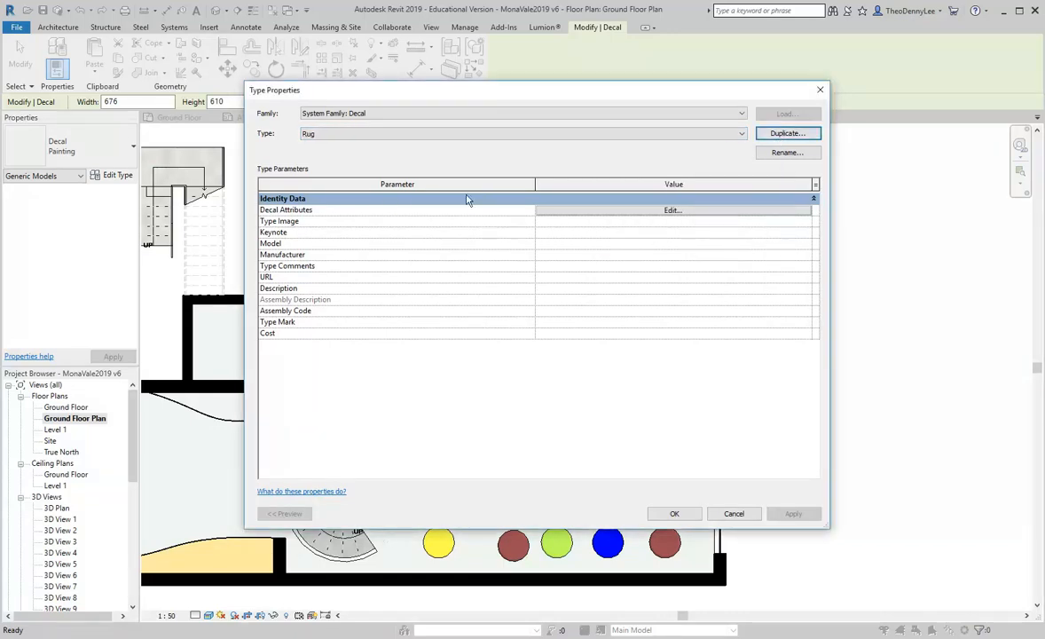
Edit the Rug type's decal attributes and browse for its source image in the rugs folder under Material Images.
click(633, 211)
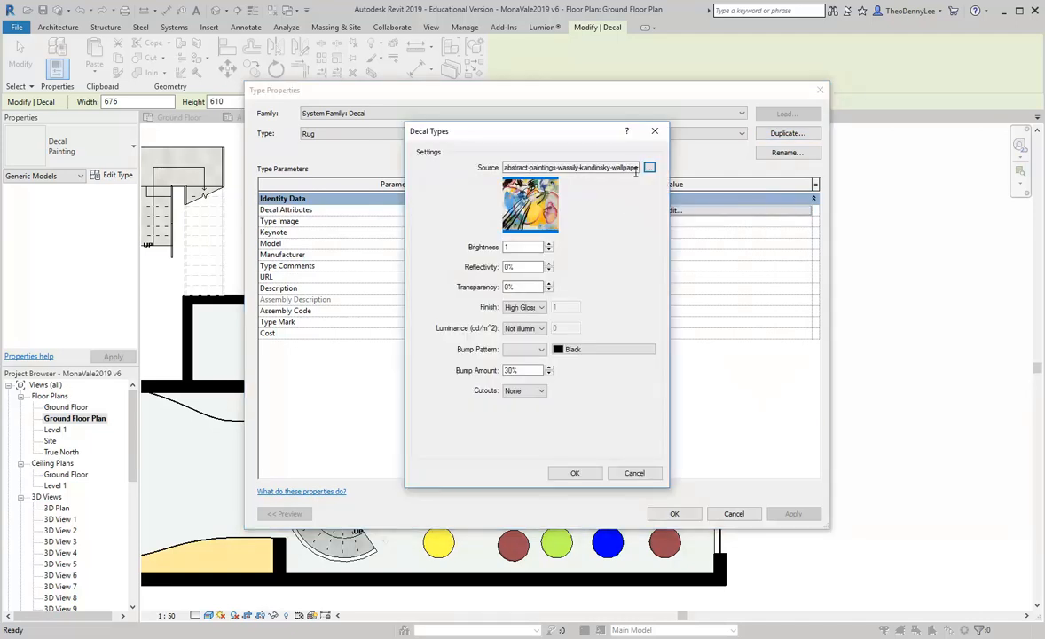
click(648, 168)
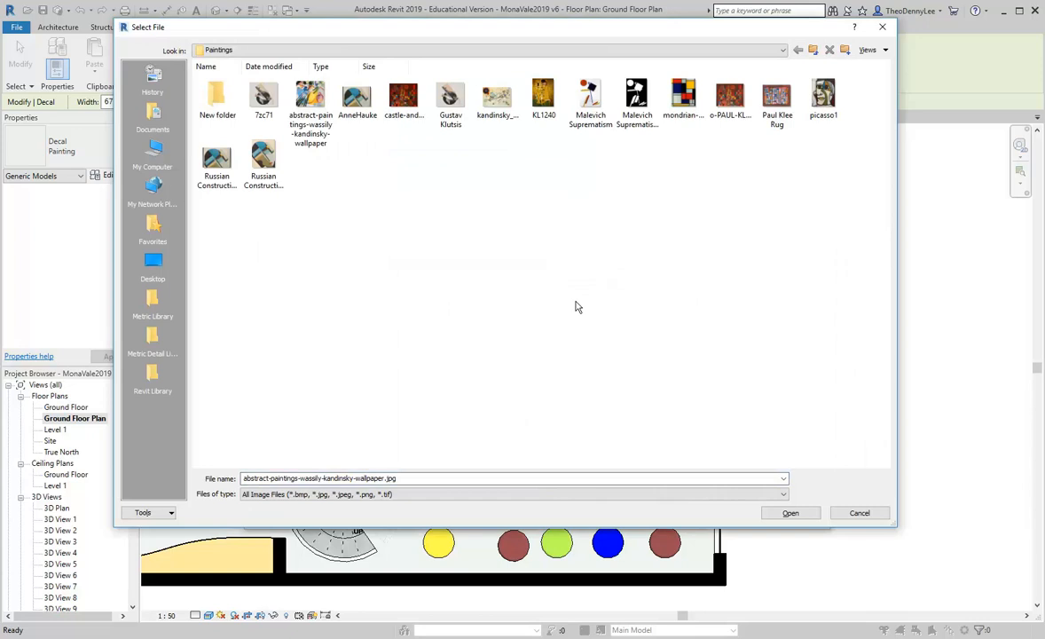
click(813, 49)
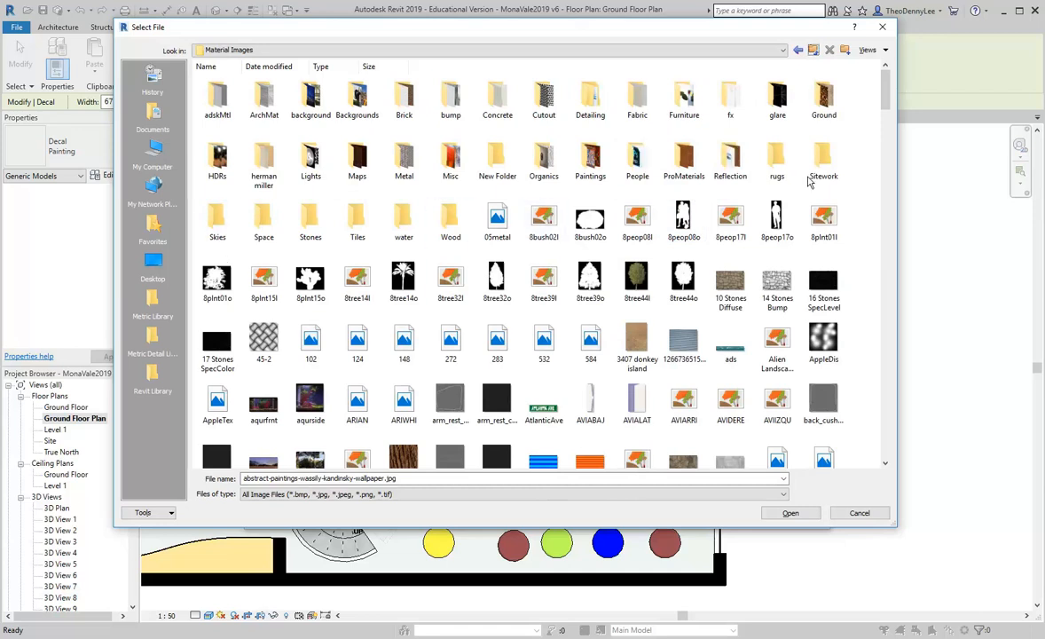
double_click(776, 158)
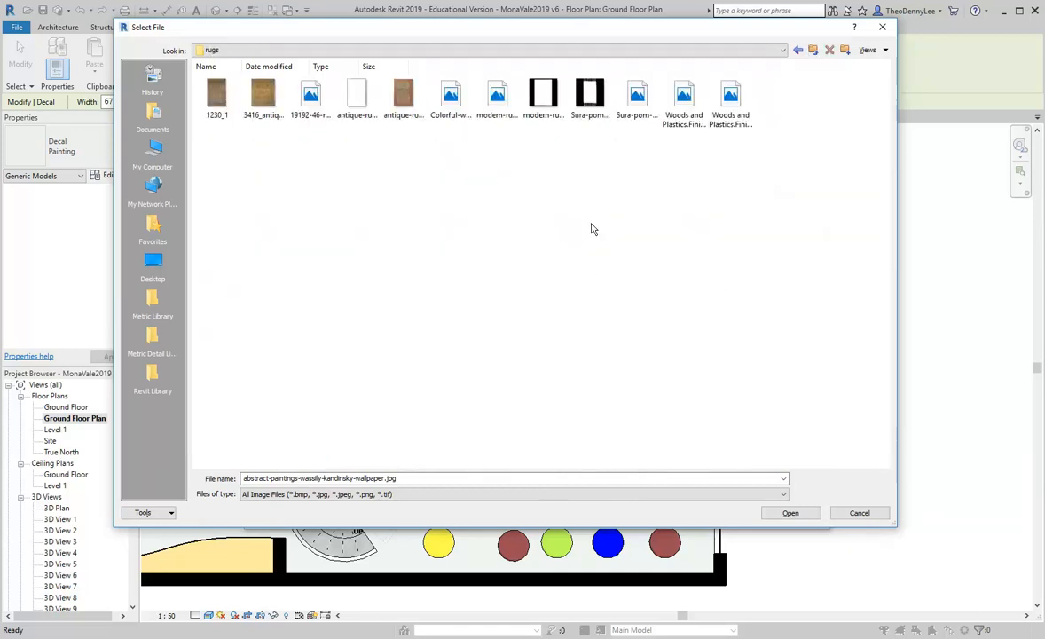
Display the images in the rugs folder as extra large thumbnails.
right_click(418, 158)
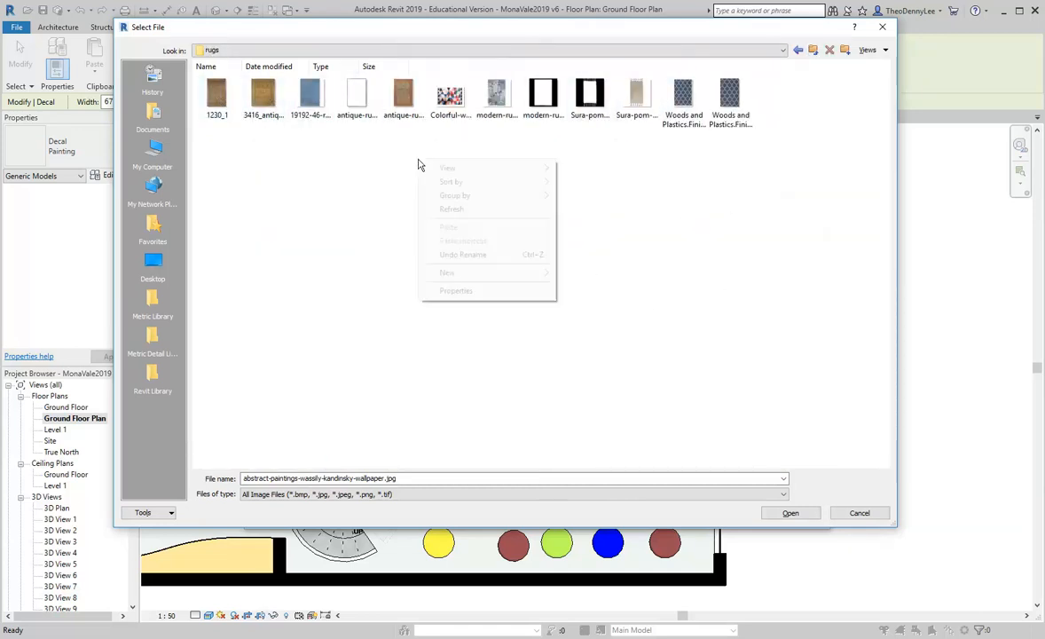
mouse_move(470, 168)
click(618, 184)
right_click(414, 236)
mouse_move(532, 231)
click(572, 240)
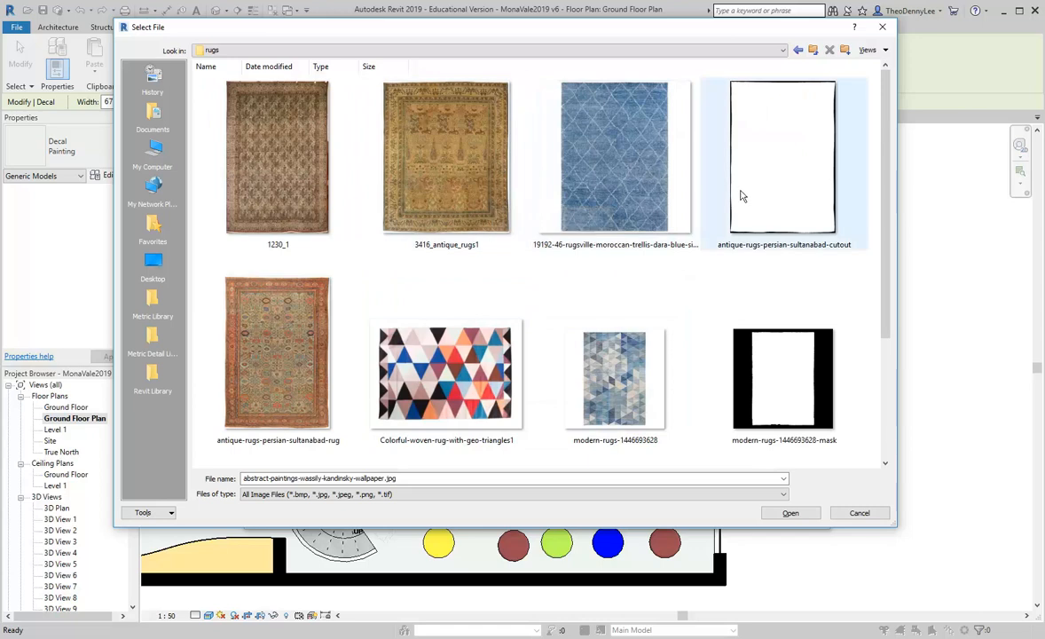
Load antique-rugs-persian-sultanabad-rug.jpg as the decal's source image and accept the Rug type settings.
click(278, 355)
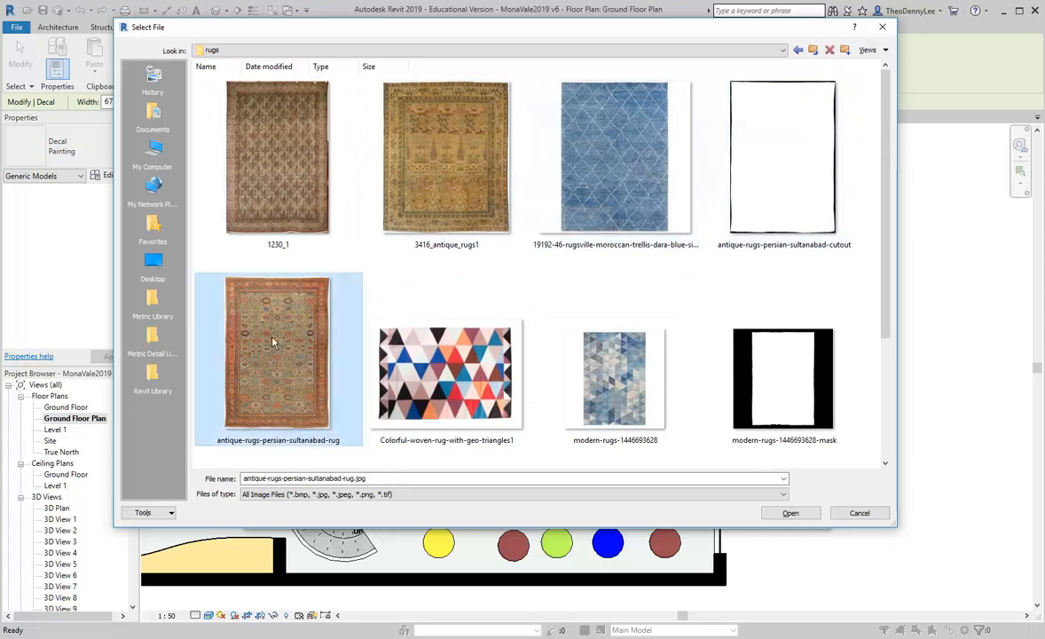
scroll(277, 351, down, 2)
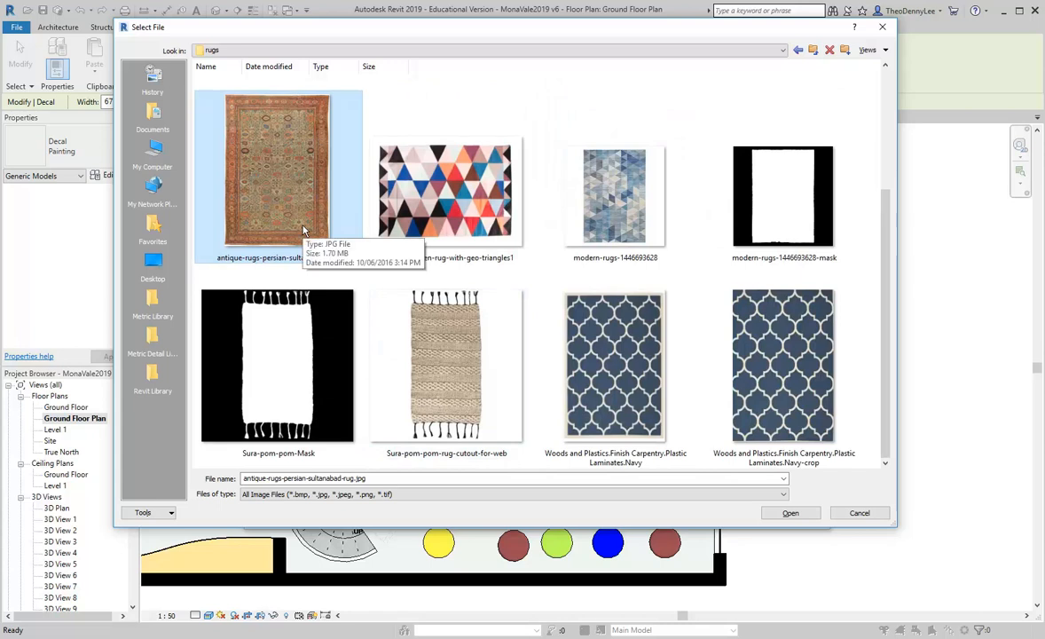
scroll(303, 228, up, 2)
double_click(285, 361)
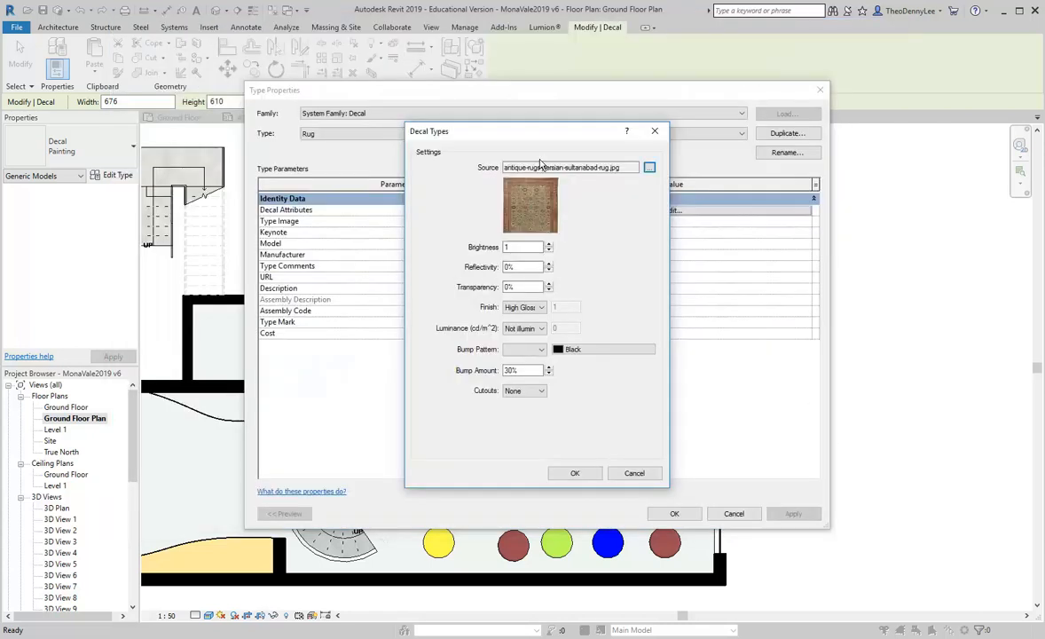
click(575, 473)
click(673, 513)
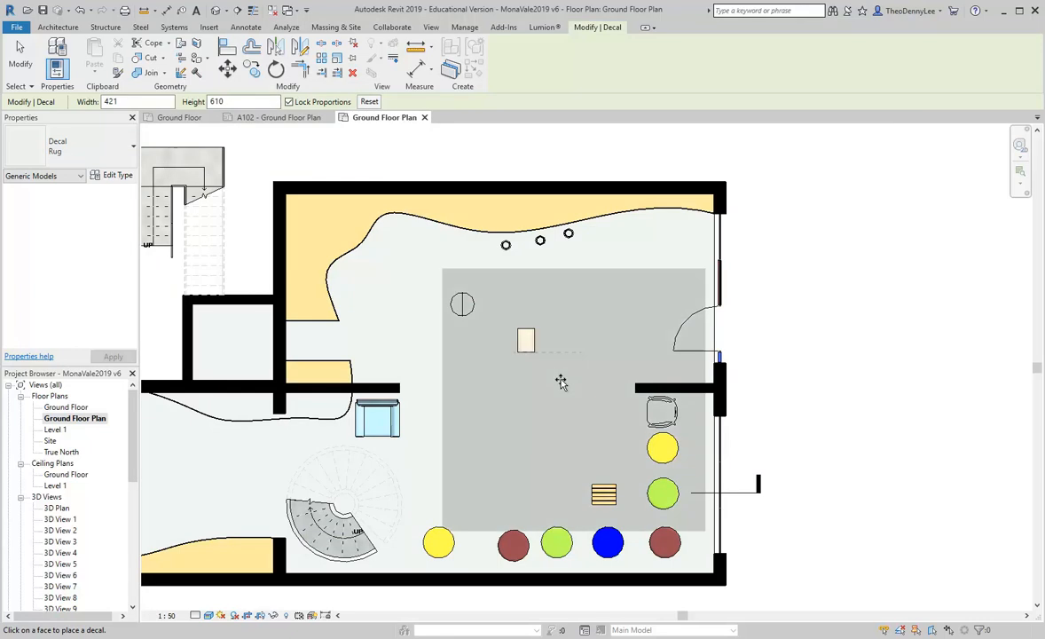
Place the Rug decal on the floor of the upper room and enlarge it to about 2262 by 3275 mm.
key(Escape)
click(529, 342)
drag(534, 330, 612, 288)
drag(518, 352, 485, 391)
drag(568, 281, 581, 264)
scroll(545, 334, up, 3)
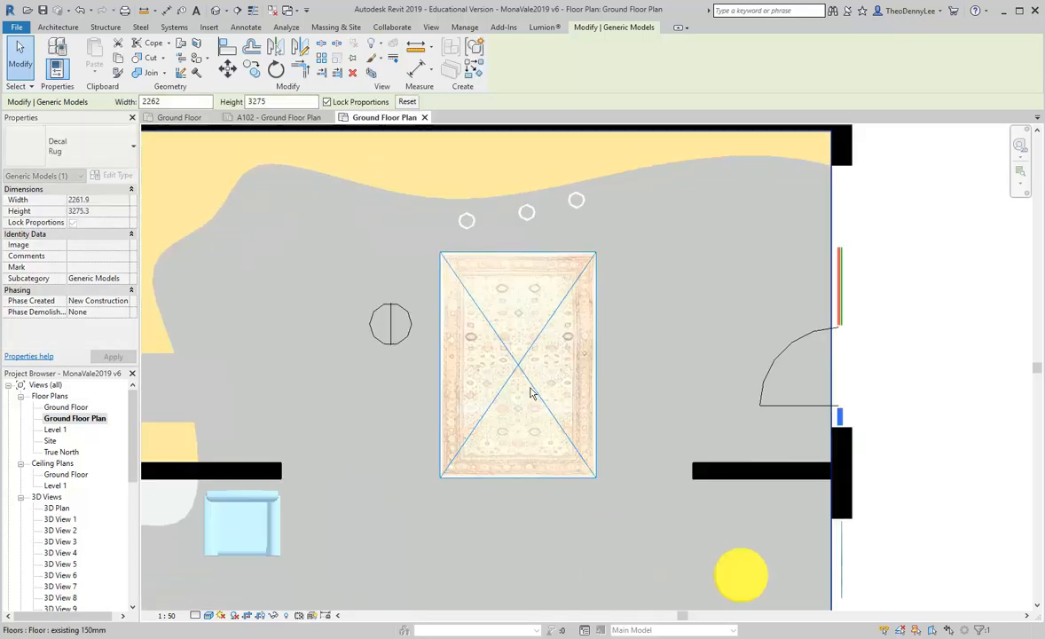
Move the rug decal into the lower seating area beside the round stools and shrink it to about 1794 by 2597 mm.
scroll(510, 380, down, 2)
middle_drag(510, 380, 542, 307)
drag(543, 277, 598, 448)
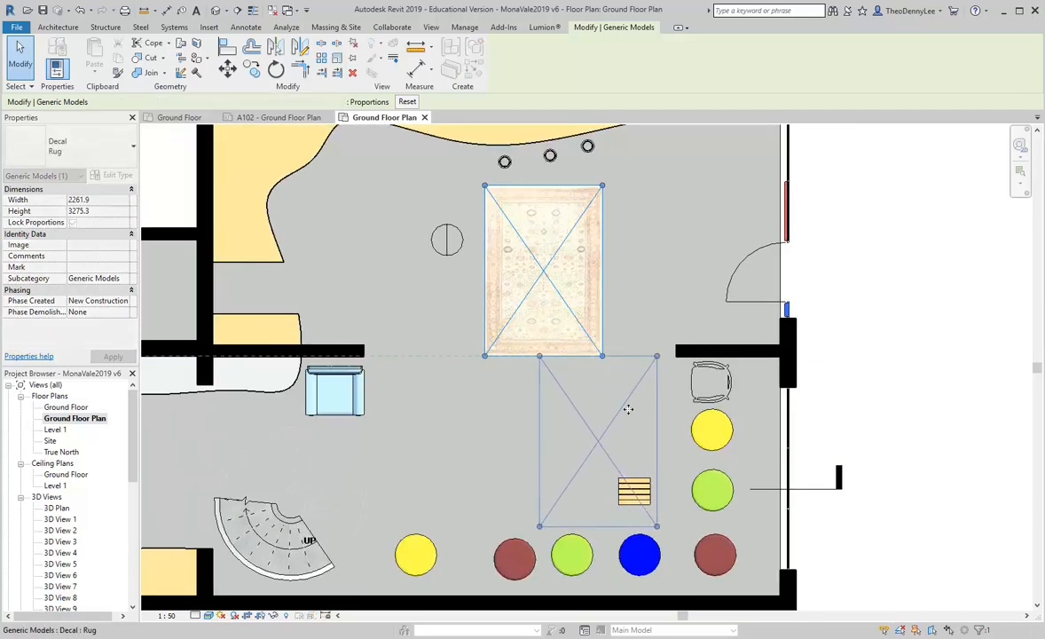
drag(645, 381, 632, 391)
drag(590, 464, 657, 469)
drag(600, 448, 619, 448)
Set the Cutouts option in the Rug type's decal attributes to Image file.
scroll(673, 462, up, 5)
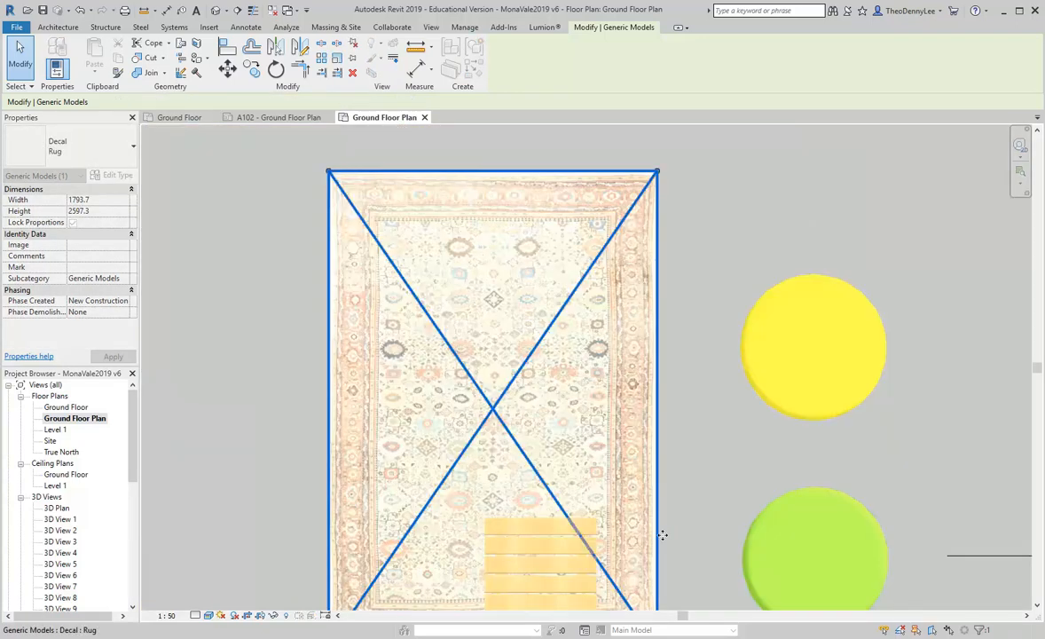
scroll(690, 441, up, 1)
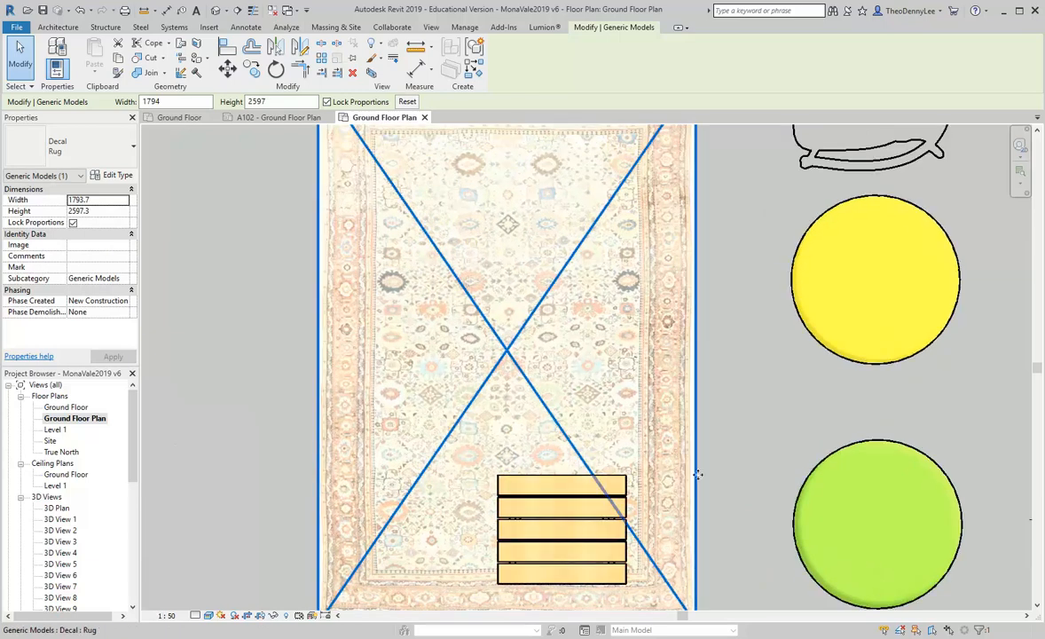
scroll(576, 393, down, 2)
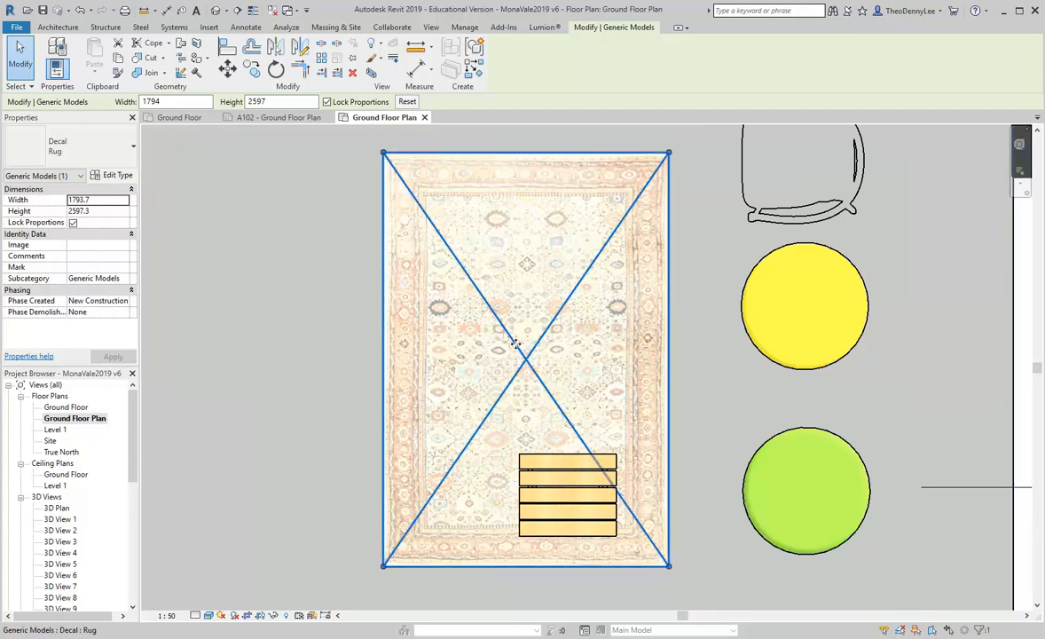
click(116, 175)
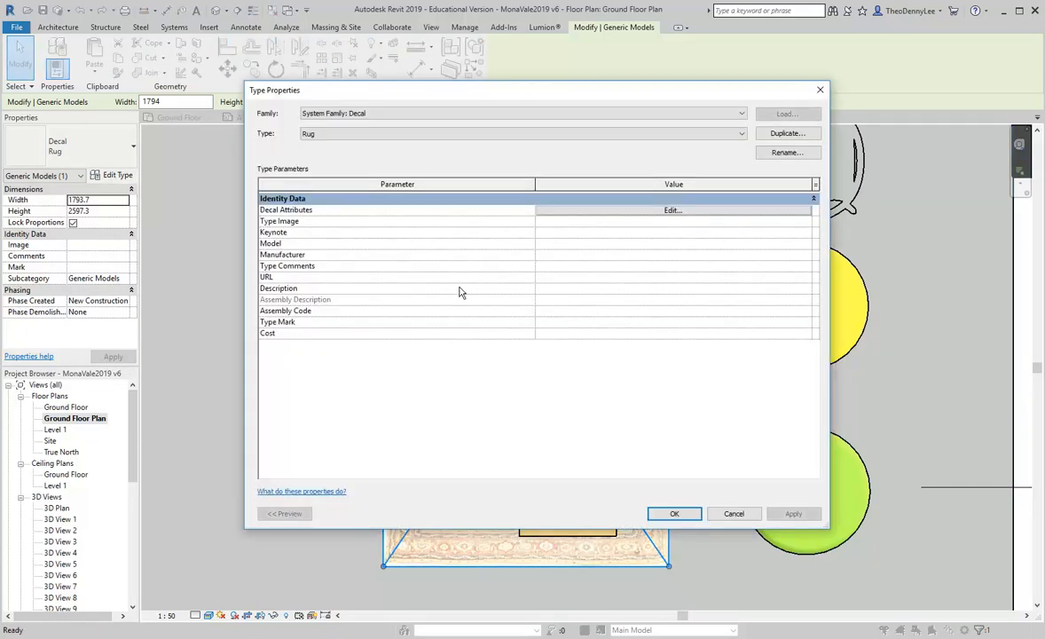
click(669, 209)
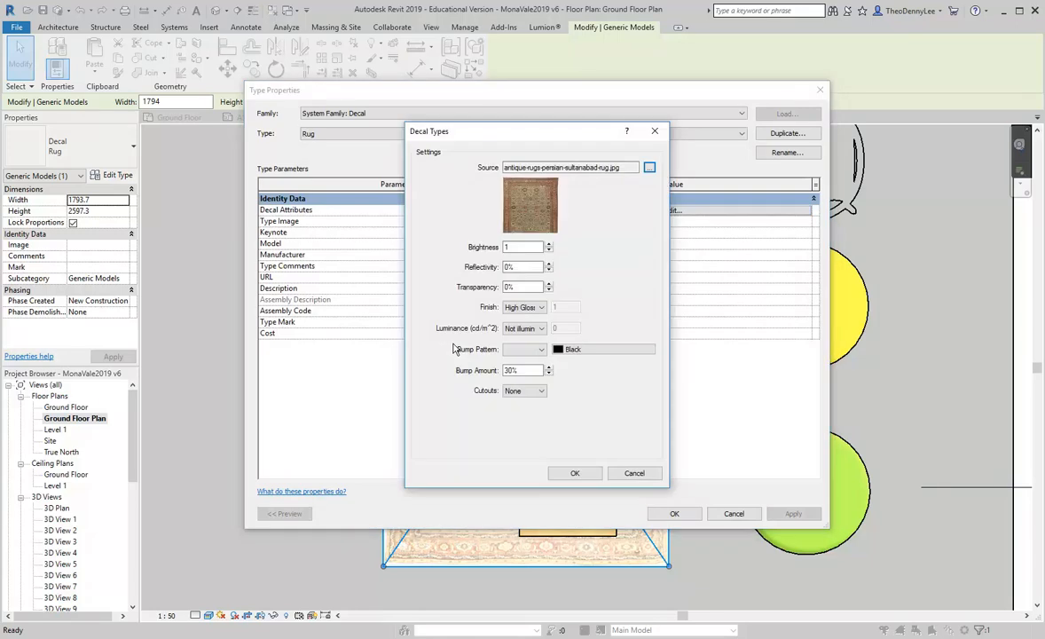
click(532, 392)
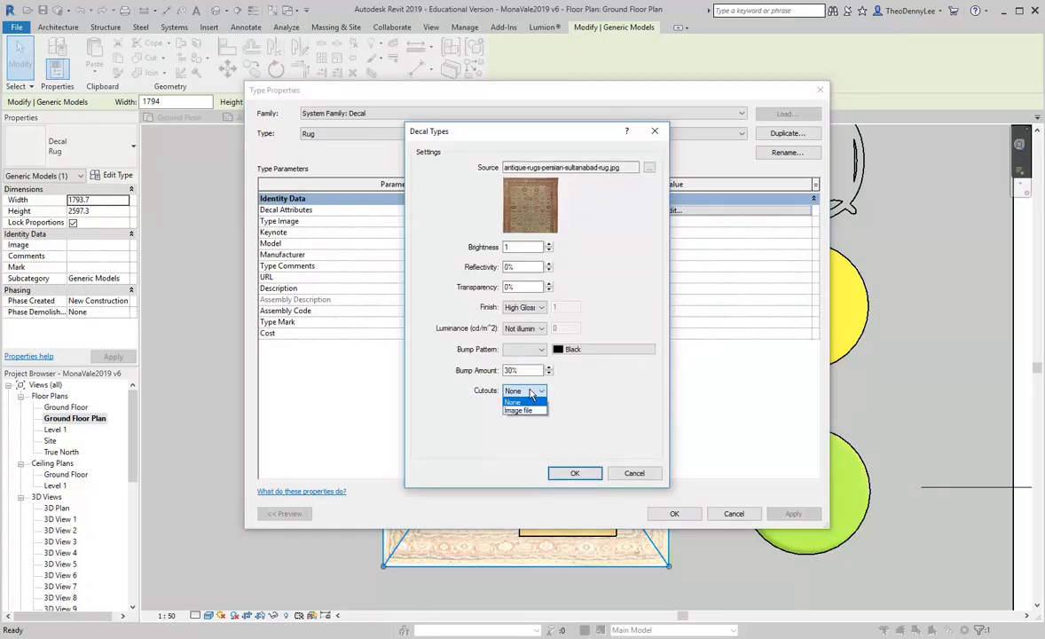
click(525, 411)
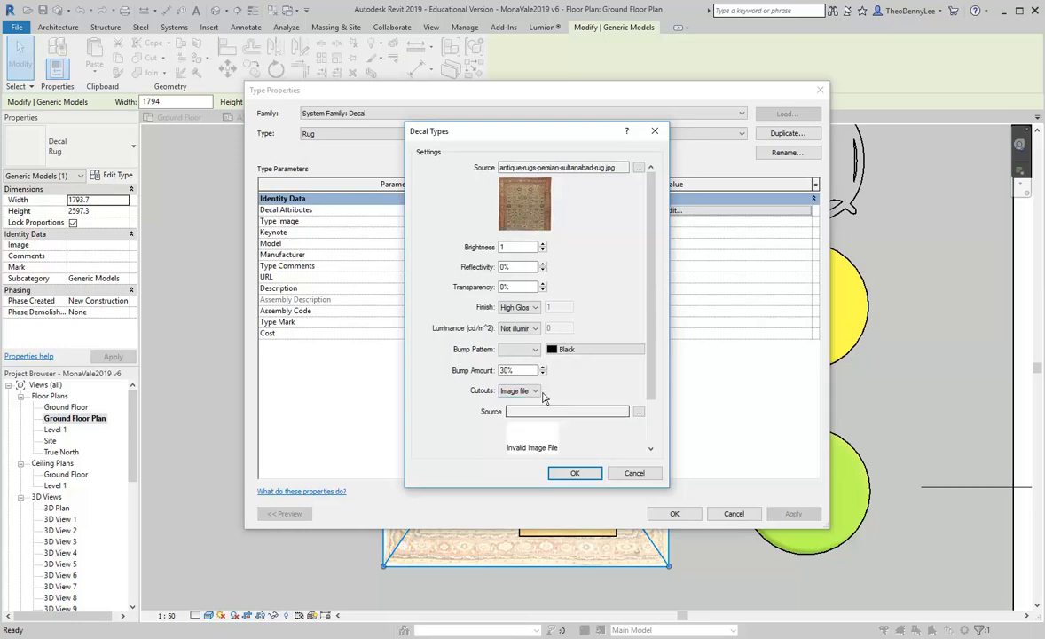
Load antique-rugs-persian-sultanabad-cutout.png from the rugs folder as the cutout source image.
click(638, 410)
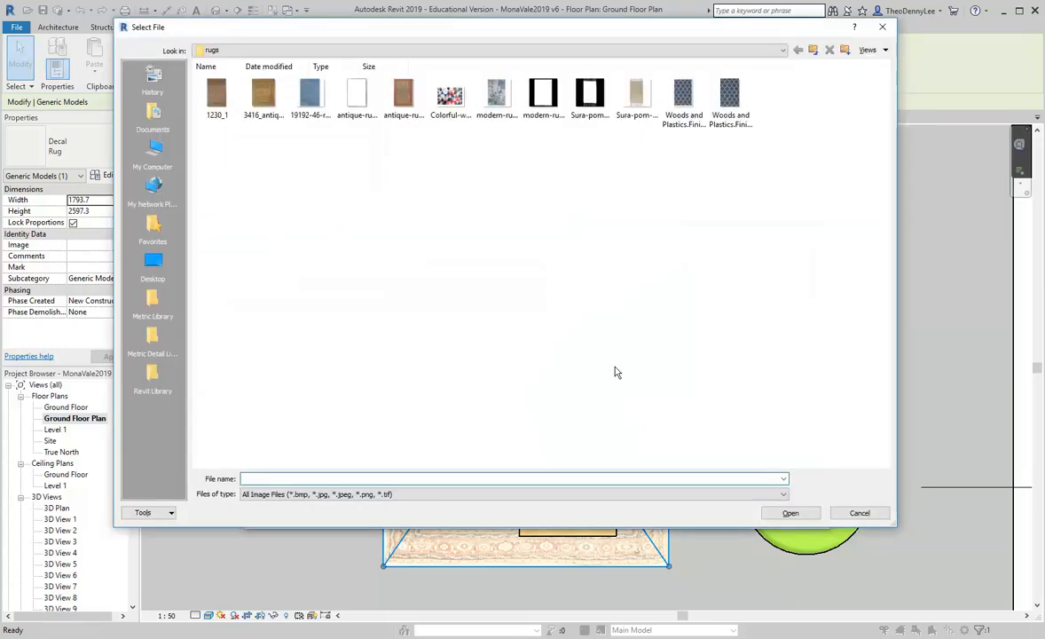
click(356, 100)
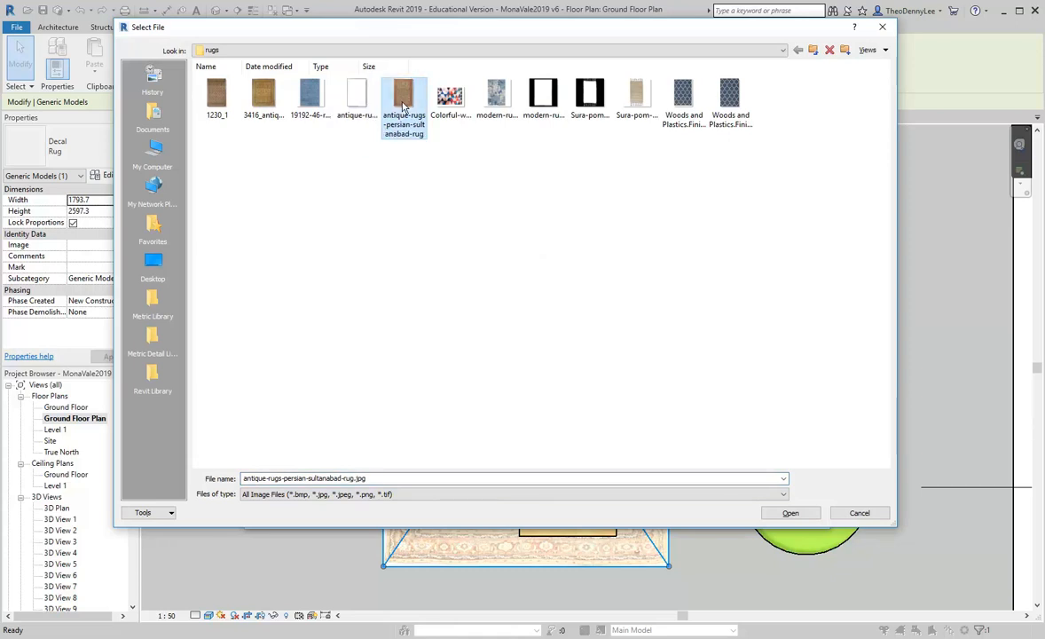
click(262, 96)
click(355, 98)
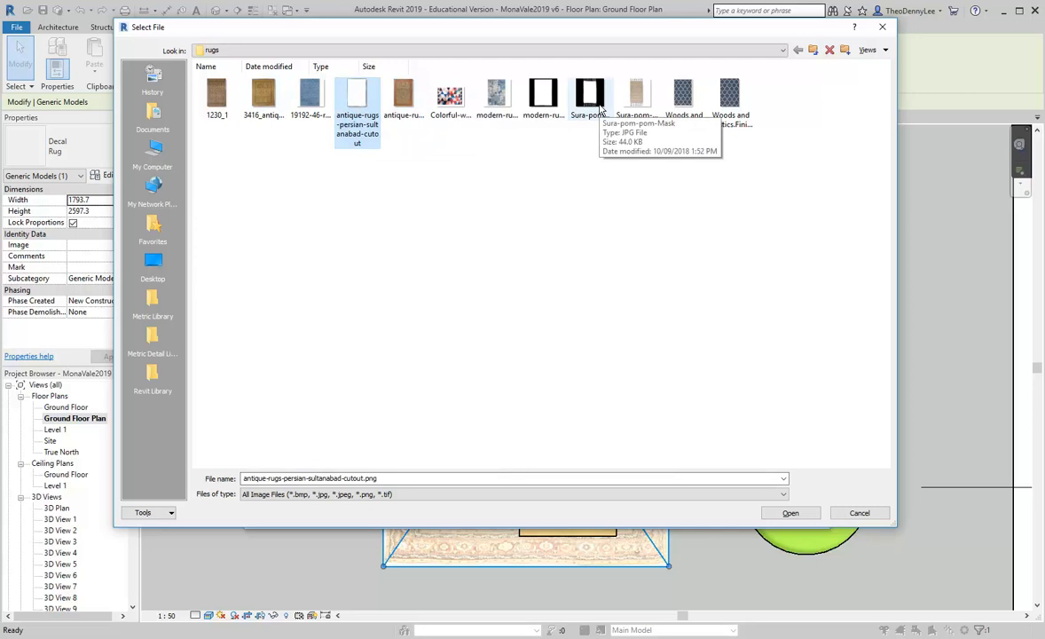
drag(516, 30, 568, 93)
click(459, 158)
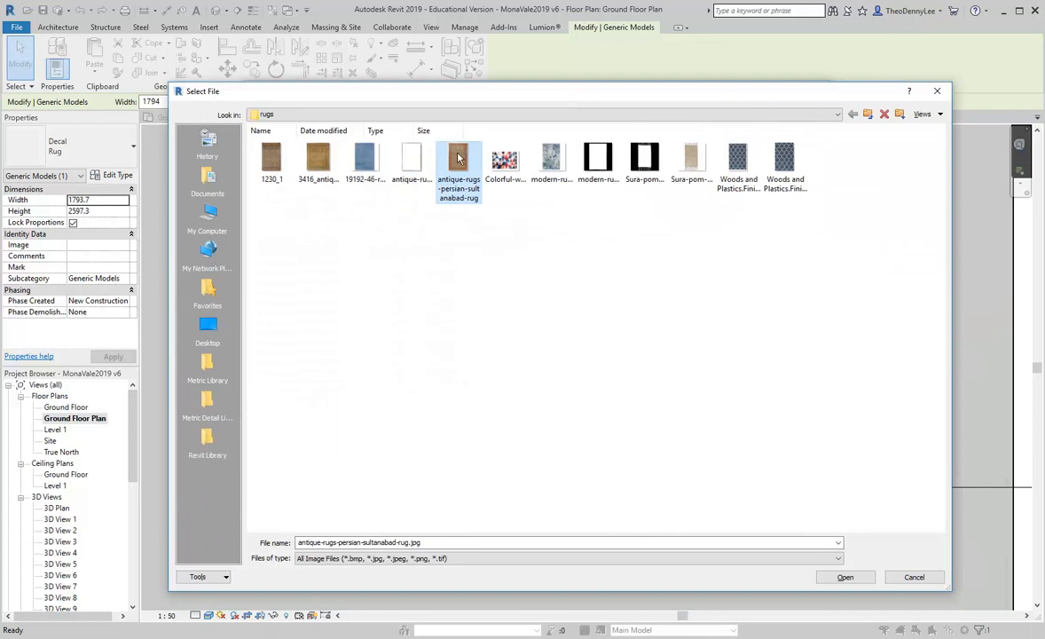
click(411, 160)
double_click(410, 162)
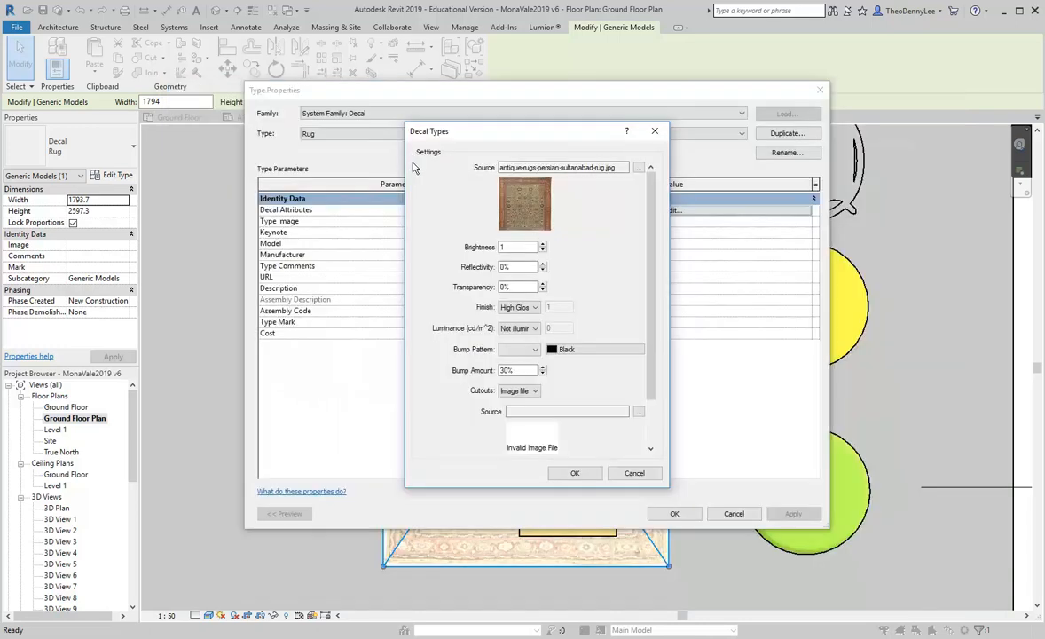
Compare the rug images as extra large icons, reselect antique-rugs-persian-sultanabad-cutout as the cutout source, and accept the Rug type's settings.
drag(652, 354, 647, 314)
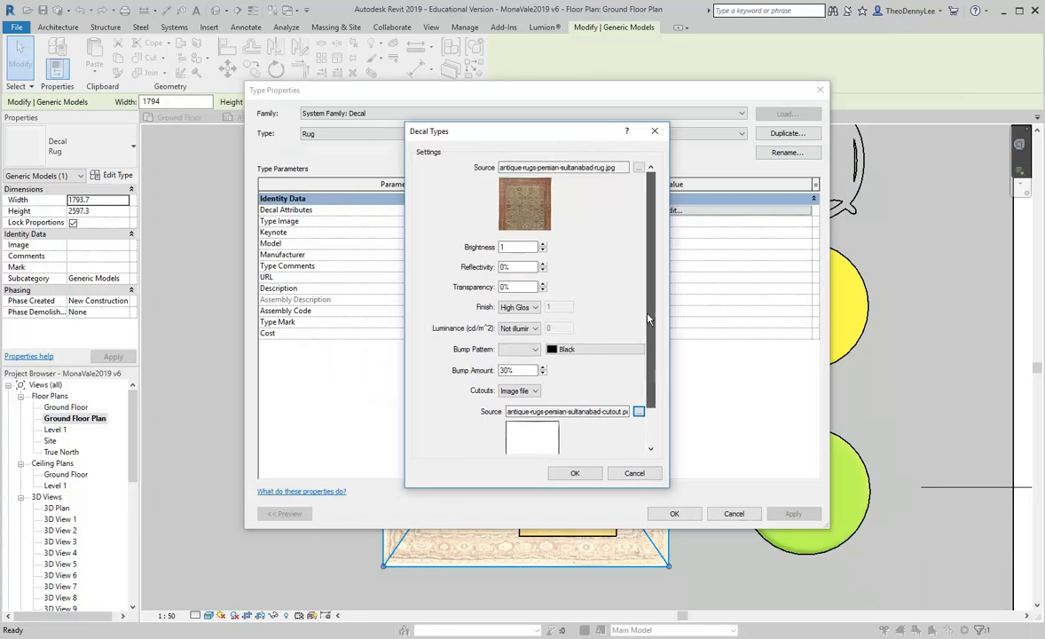
click(638, 410)
right_click(421, 223)
mouse_move(443, 232)
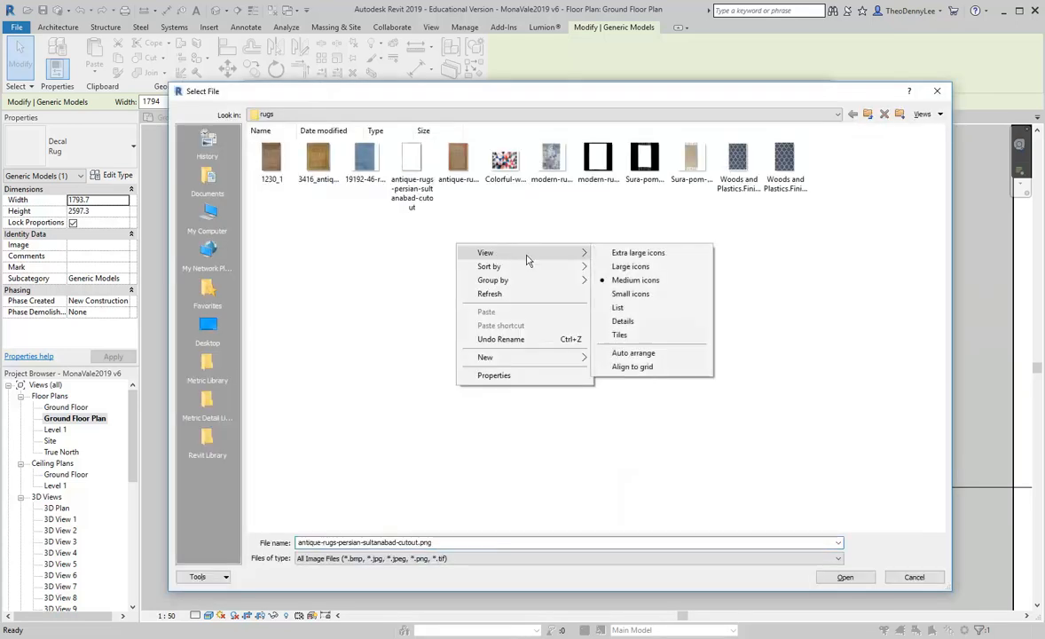
click(585, 235)
click(794, 261)
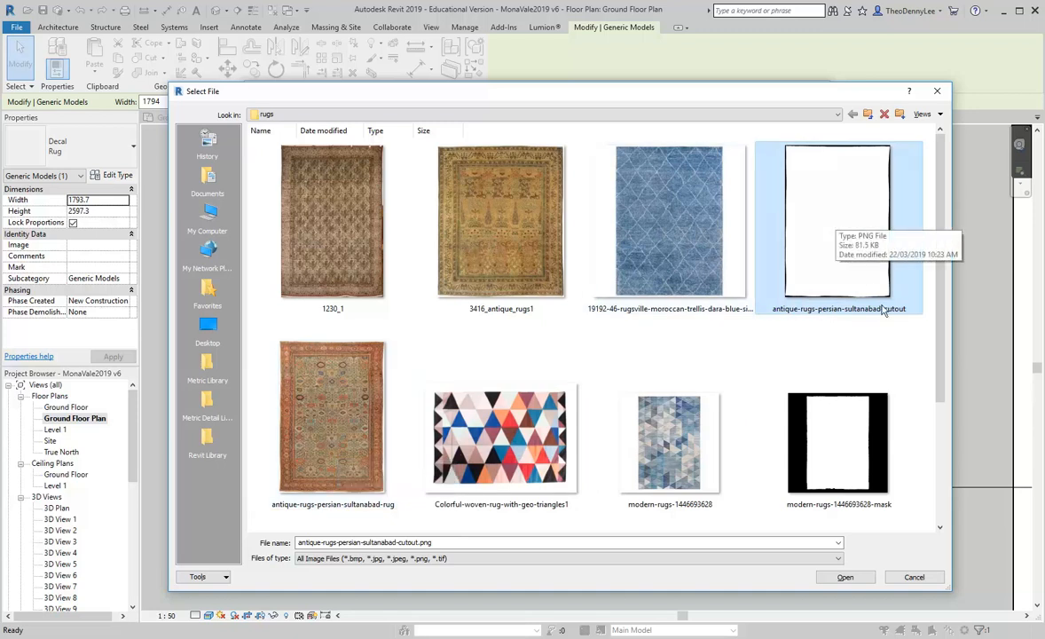
double_click(842, 208)
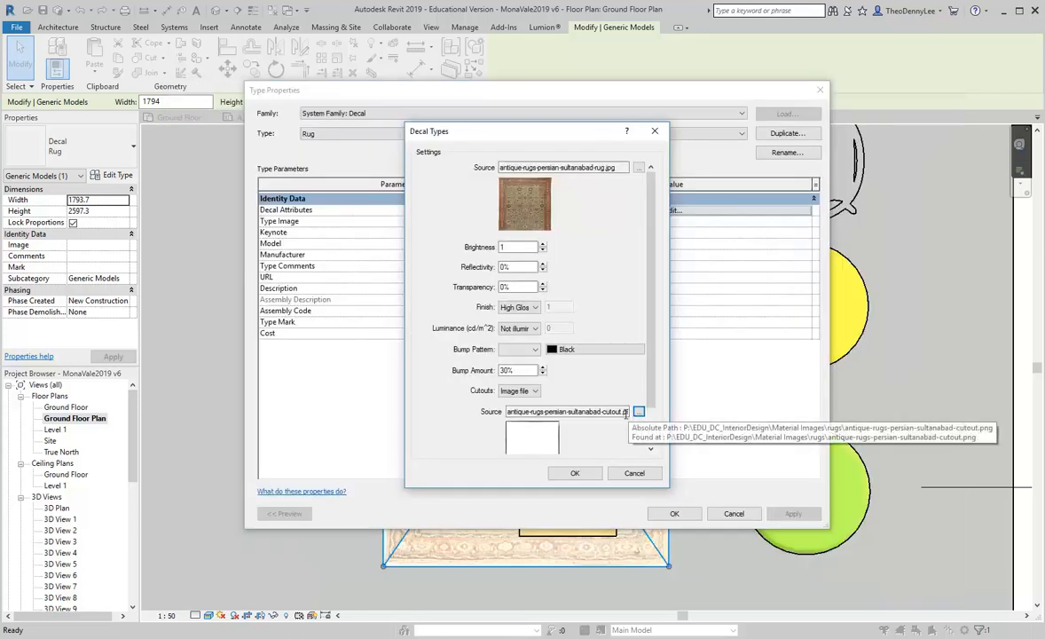
click(575, 473)
click(674, 514)
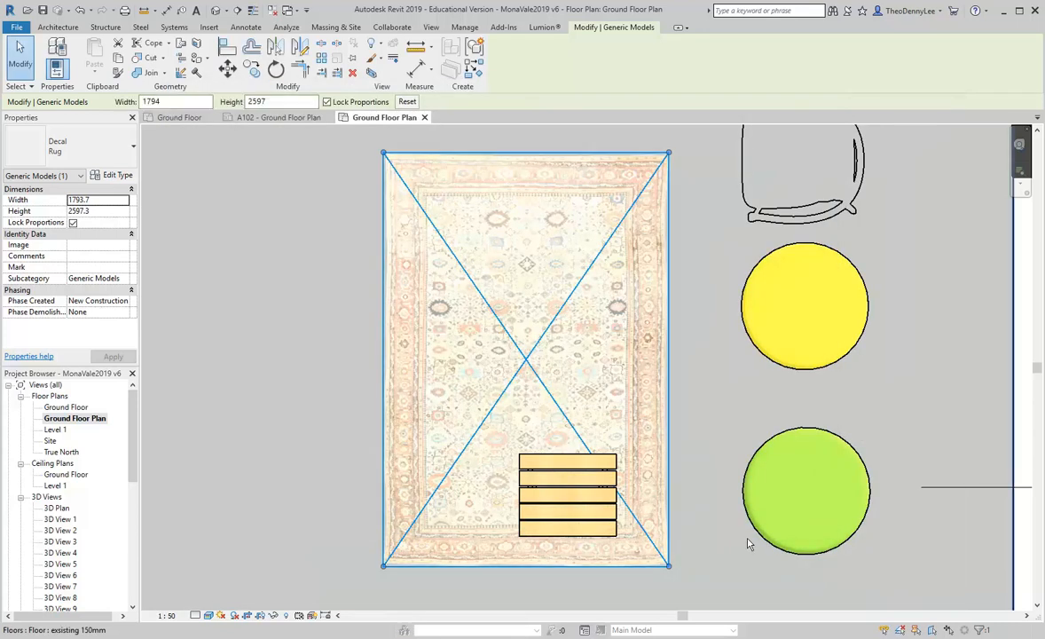
Examine the edges of the rug decal up close on the ground floor plan to check the cutout.
click(713, 367)
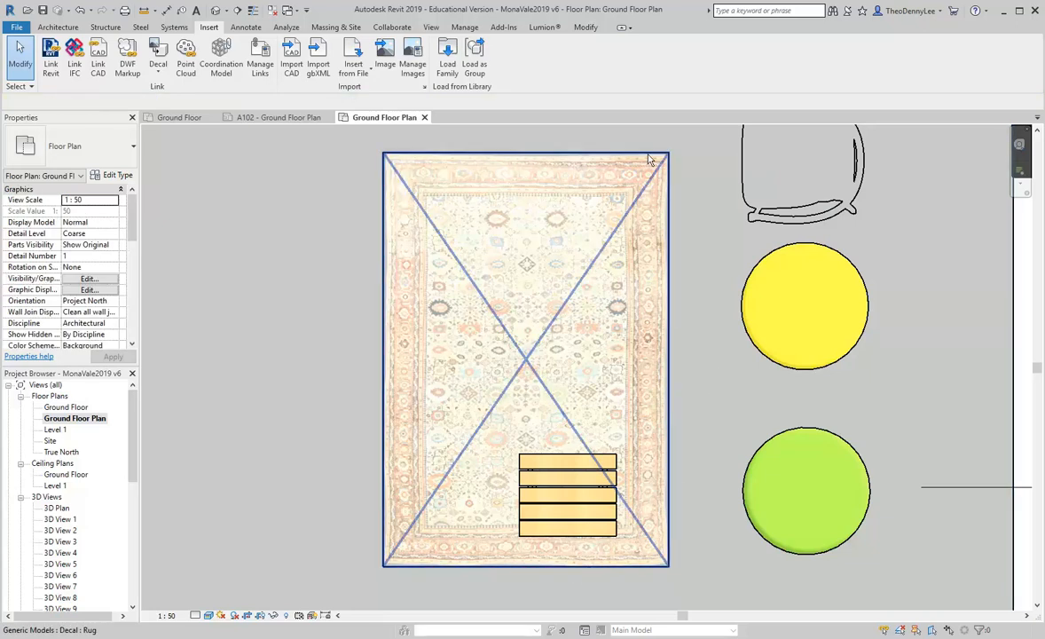
scroll(674, 267, up, 5)
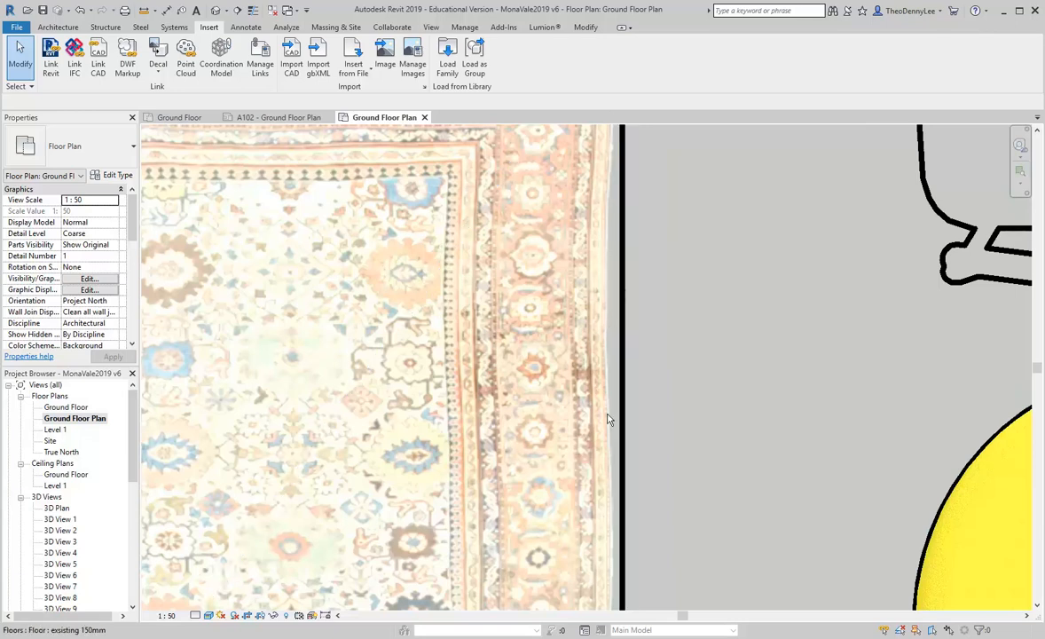
scroll(450, 302, down, 5)
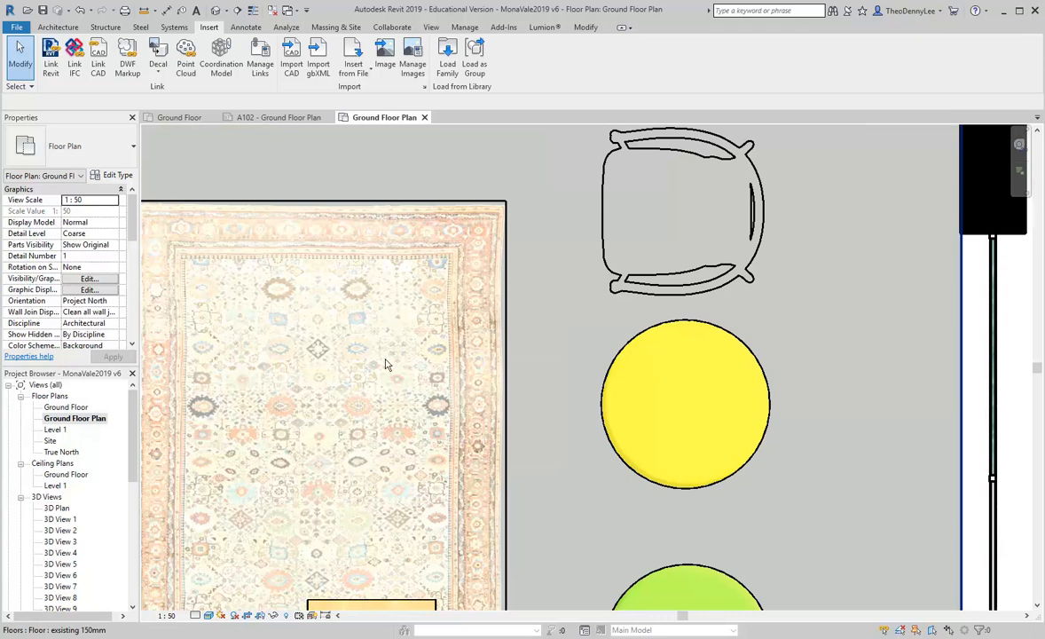
scroll(387, 359, down, 2)
mouse_move(461, 334)
middle_down()
mouse_move(552, 296)
mouse_move(474, 338)
middle_up()
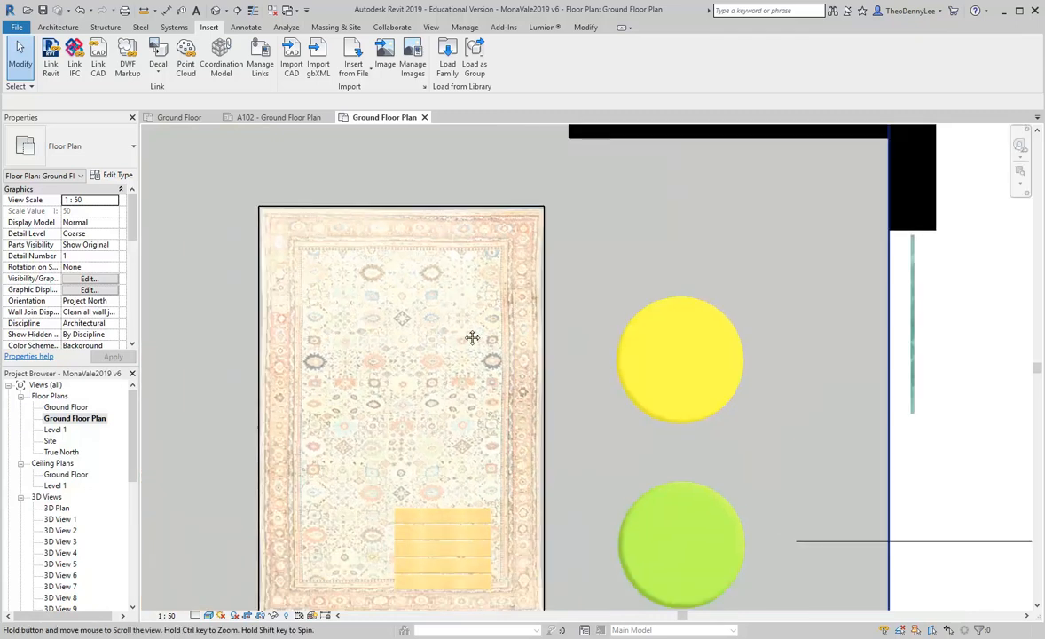
scroll(460, 330, up, 1)
scroll(462, 334, down, 2)
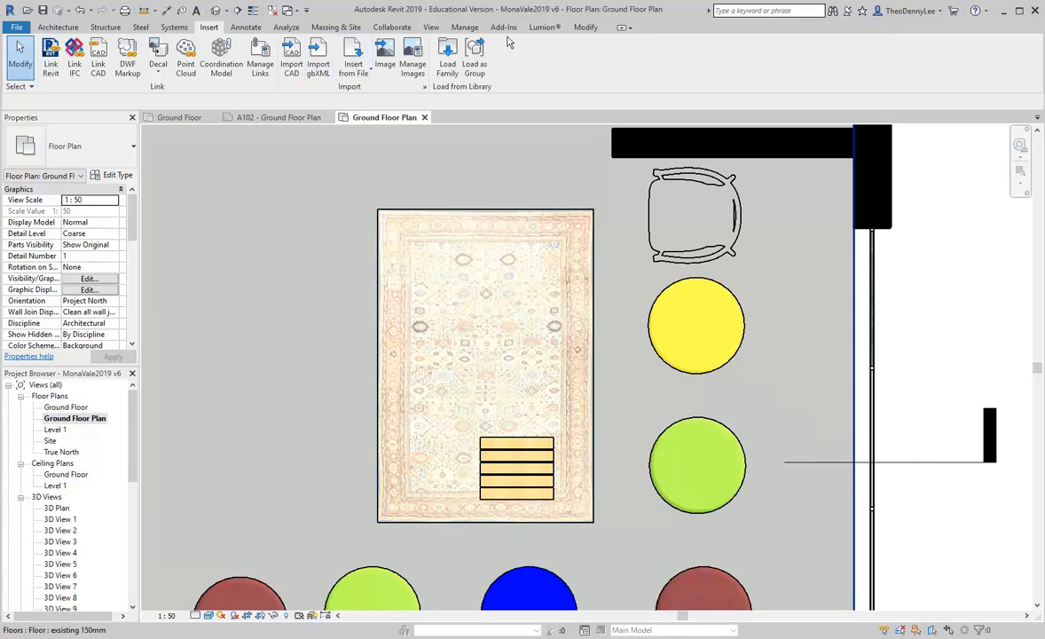
Try to hide the rug decal's border with Linework set to the <Invisible lines> style.
click(580, 28)
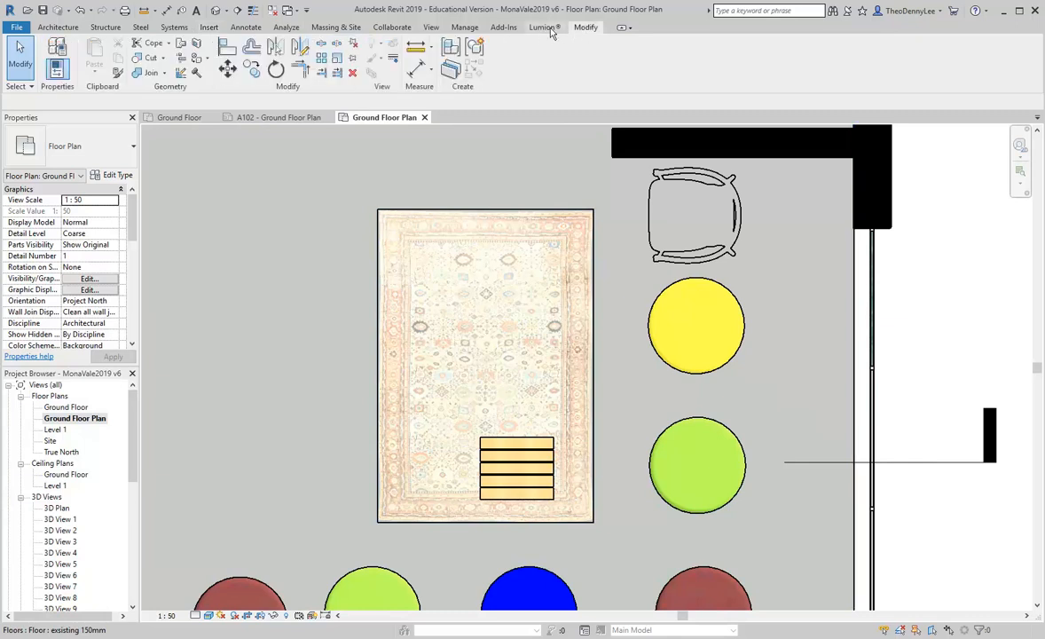
click(395, 59)
click(523, 64)
scroll(532, 133, up, 5)
click(533, 168)
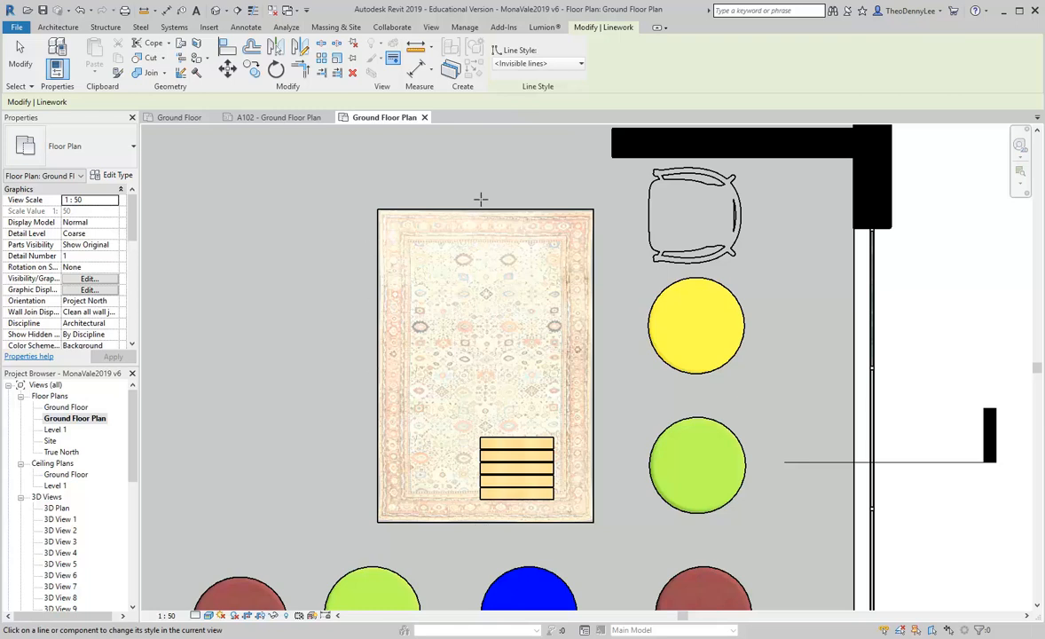
key(Escape)
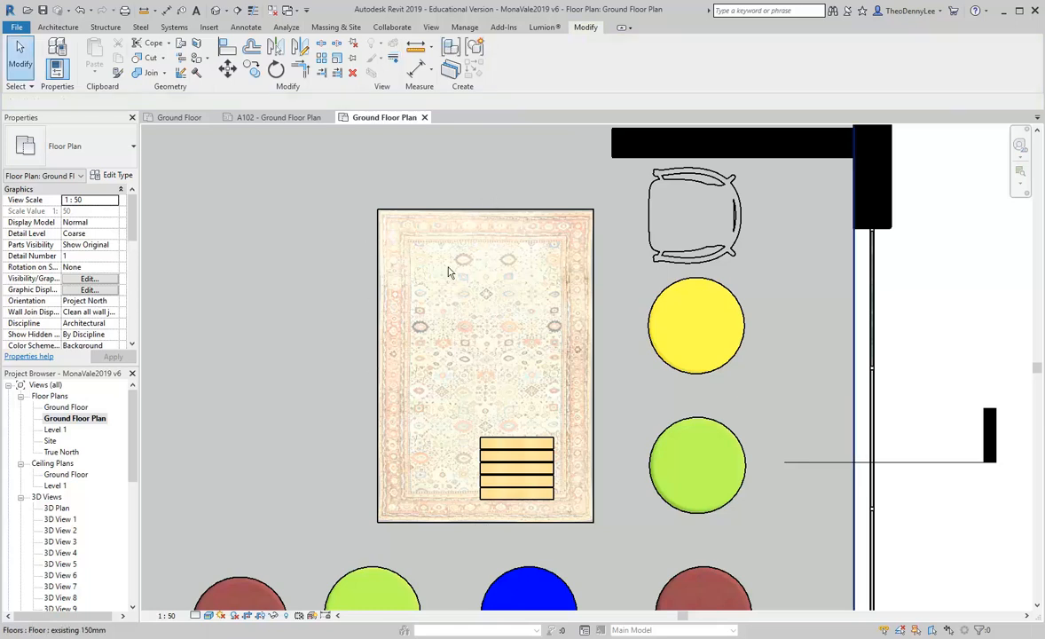
click(226, 9)
click(226, 40)
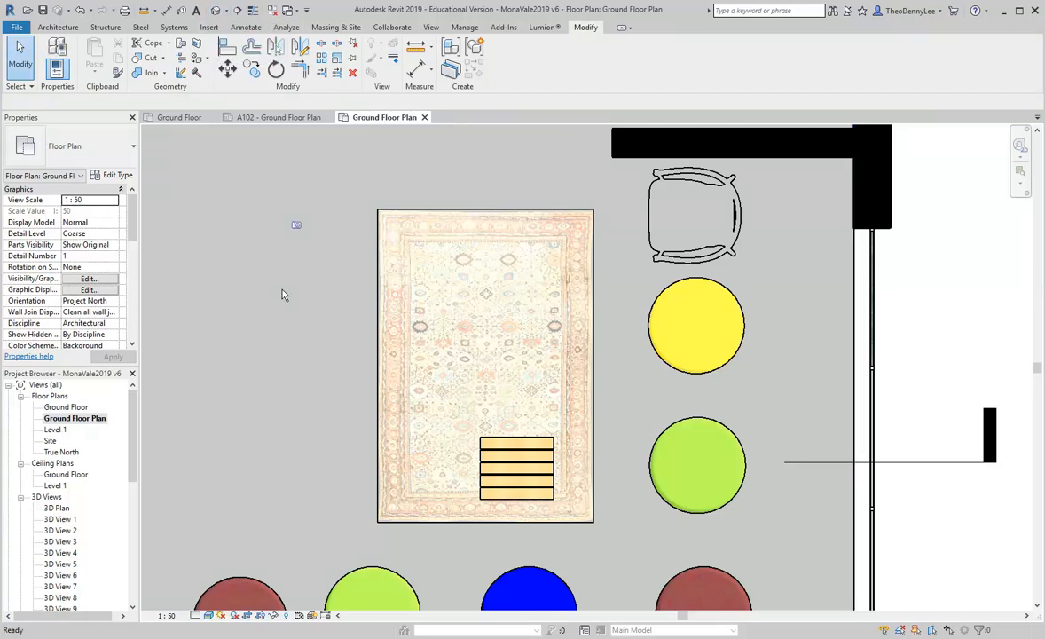
scroll(282, 294, down, 2)
scroll(144, 368, down, 1)
scroll(134, 419, down, 1)
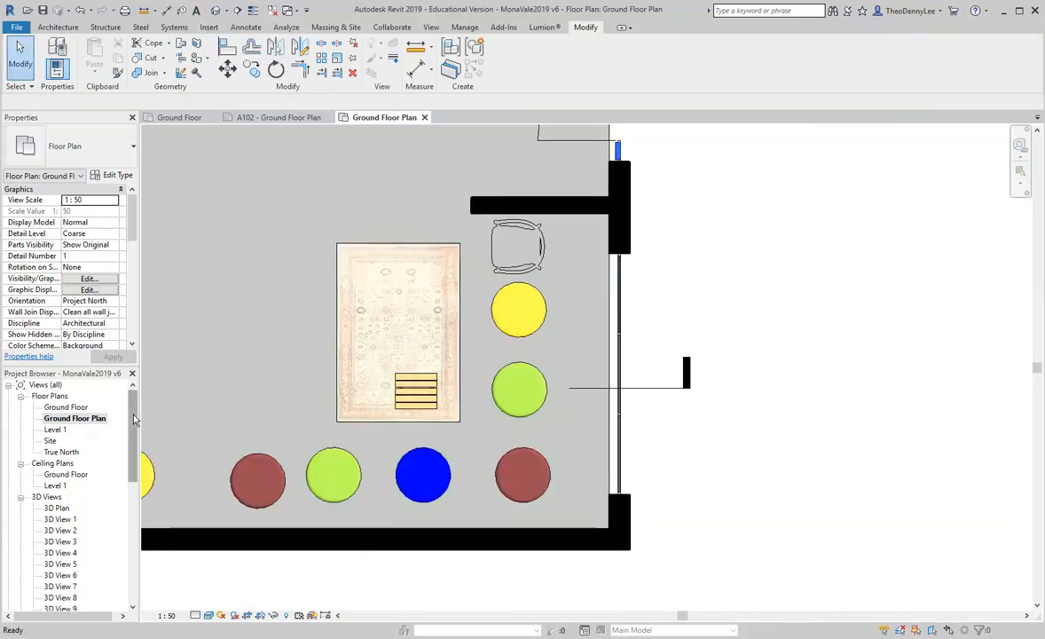
Look through the saved 3D camera views and open 3D View 5 to inspect the rug in the seating area.
drag(134, 419, 133, 462)
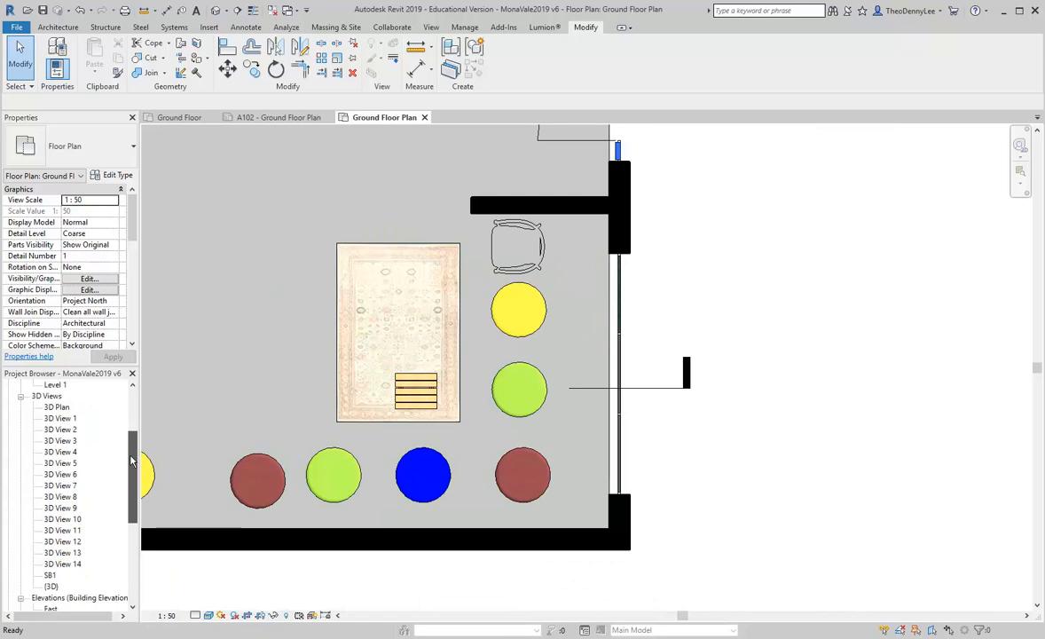
double_click(62, 431)
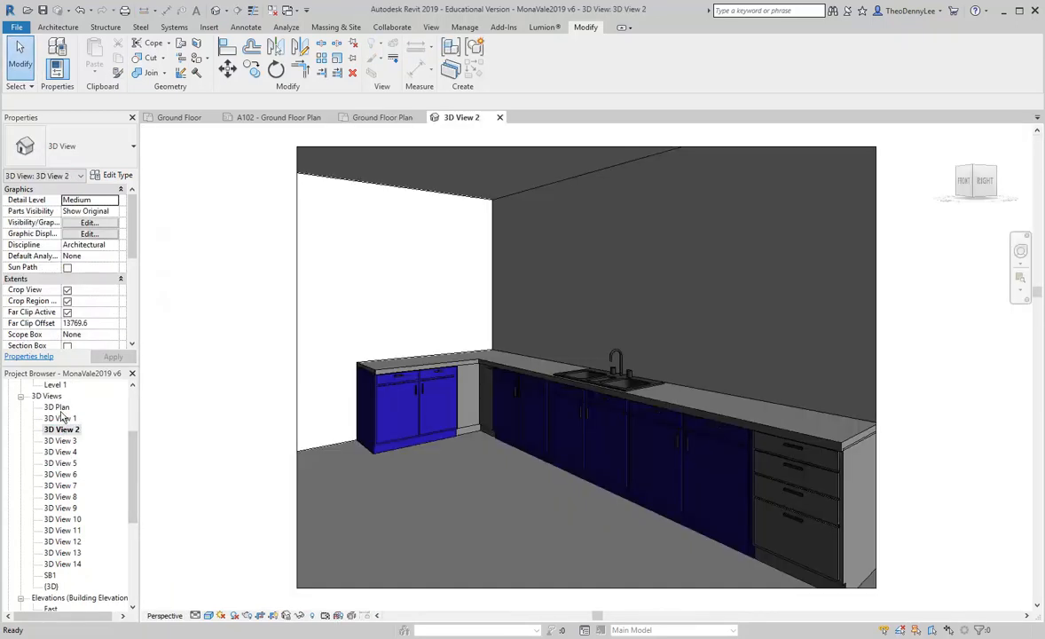
double_click(60, 419)
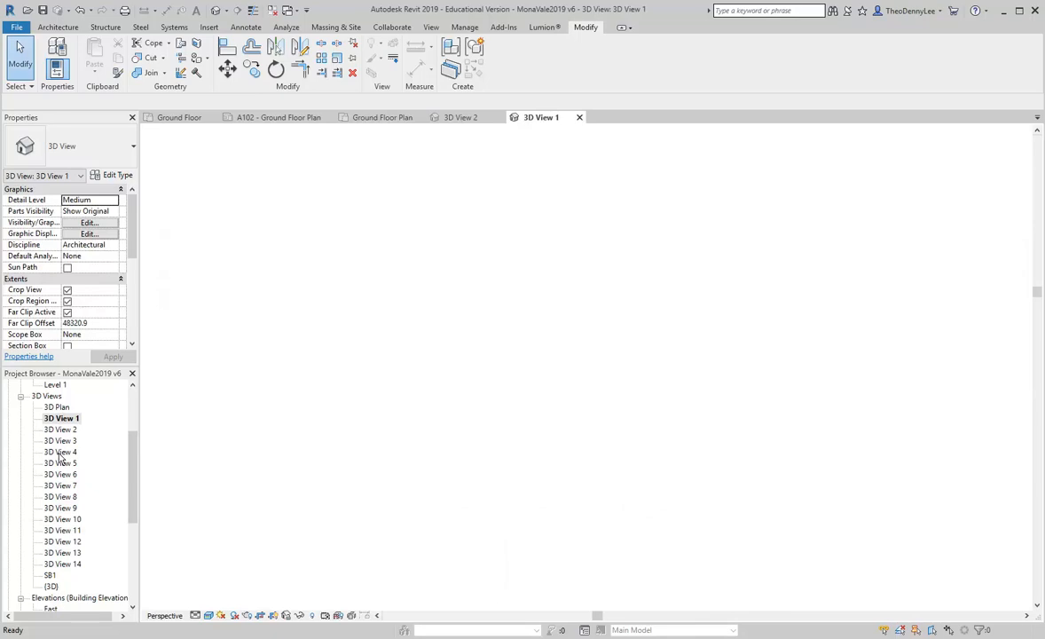
double_click(59, 452)
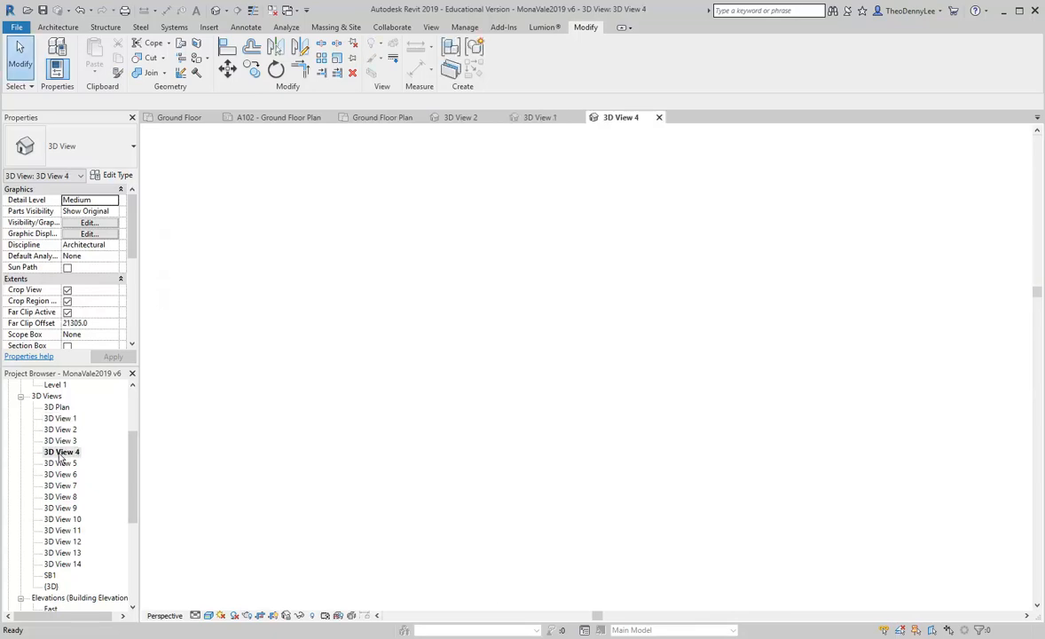
double_click(60, 441)
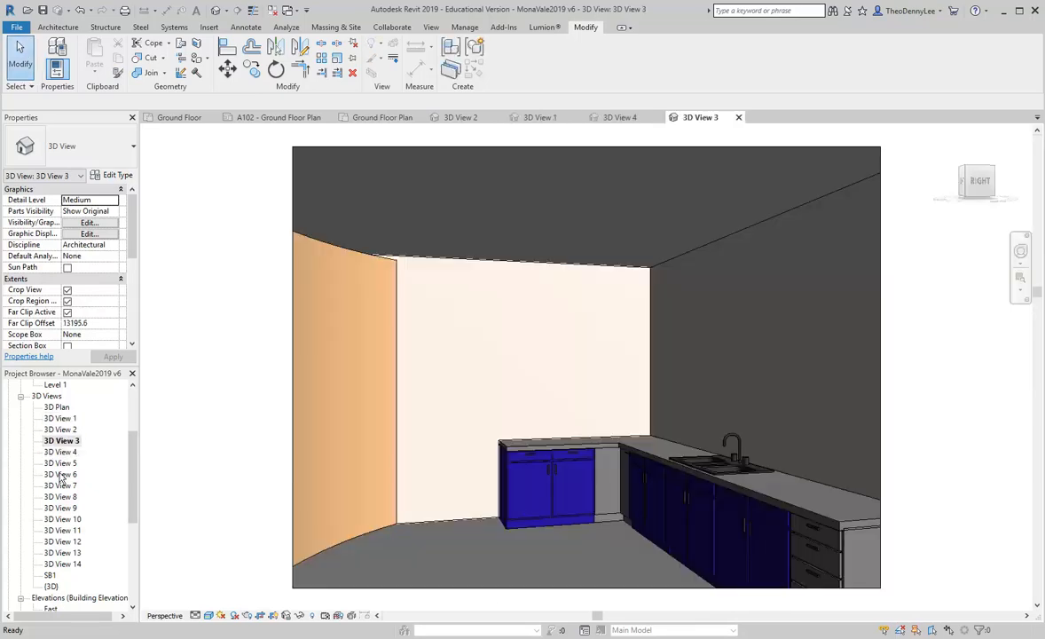
double_click(60, 475)
double_click(60, 463)
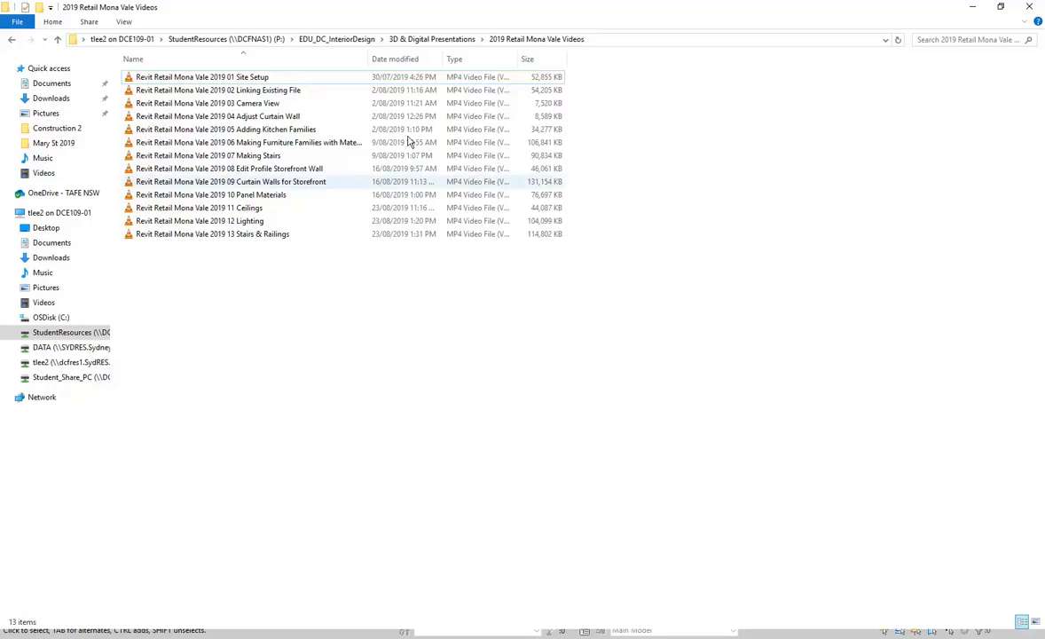
Switch to File Explorer and open the rugs folder in EDU_DC_InteriorDesign > Material Images on the StudentResources (P:) drive.
click(432, 39)
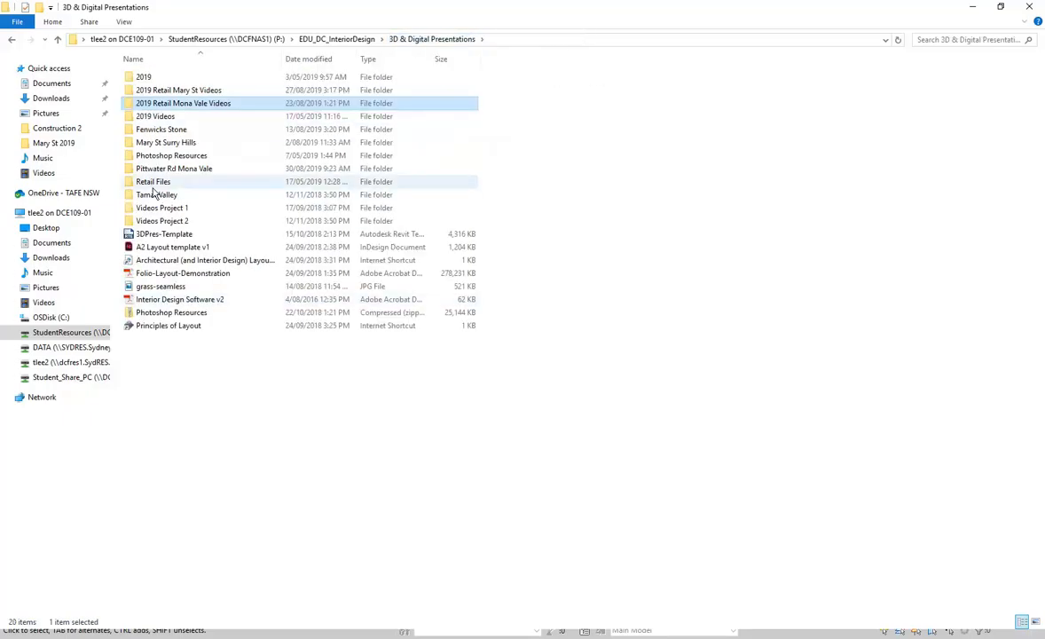
click(49, 333)
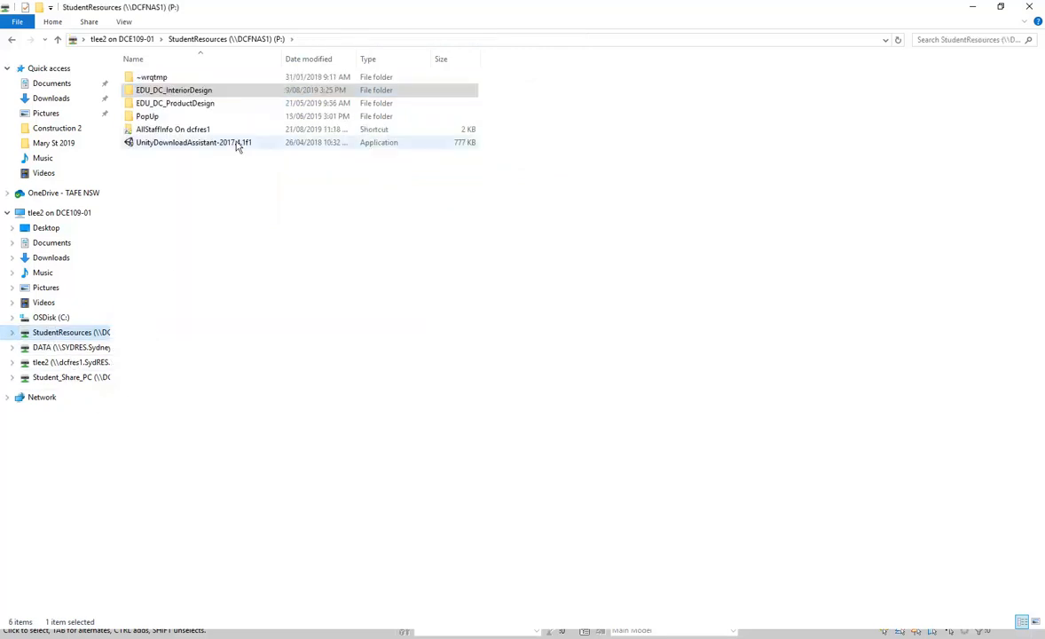
double_click(191, 92)
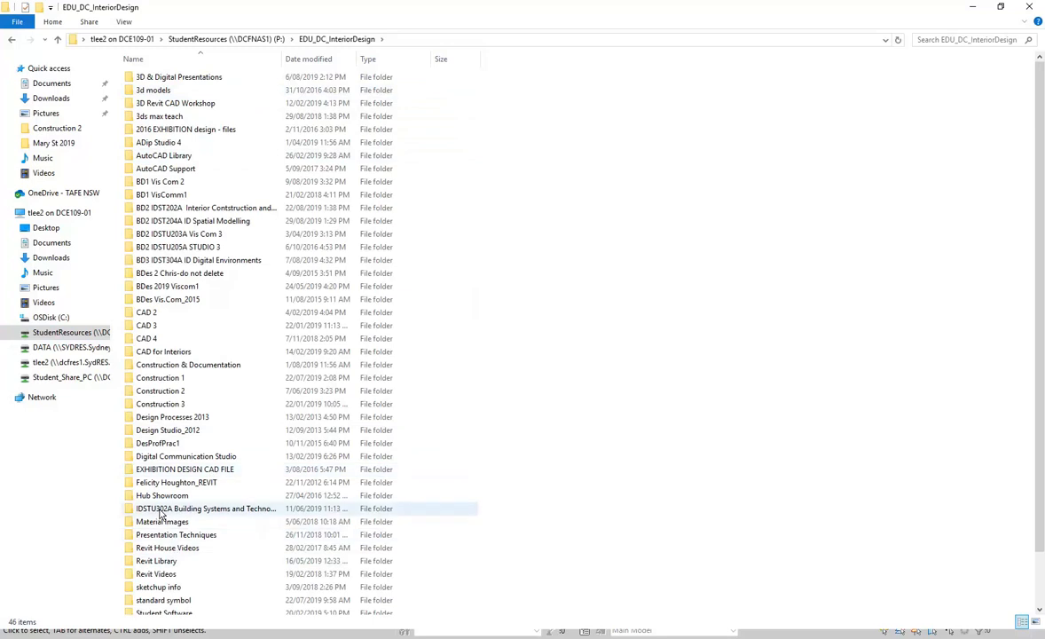
scroll(186, 470, down, 2)
double_click(157, 464)
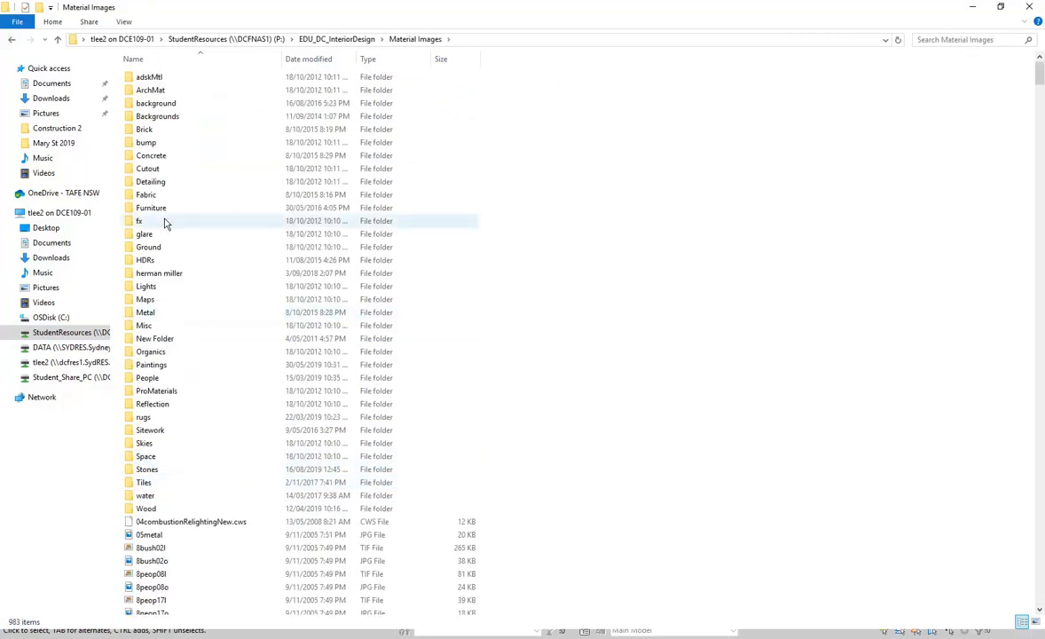
click(147, 418)
double_click(148, 417)
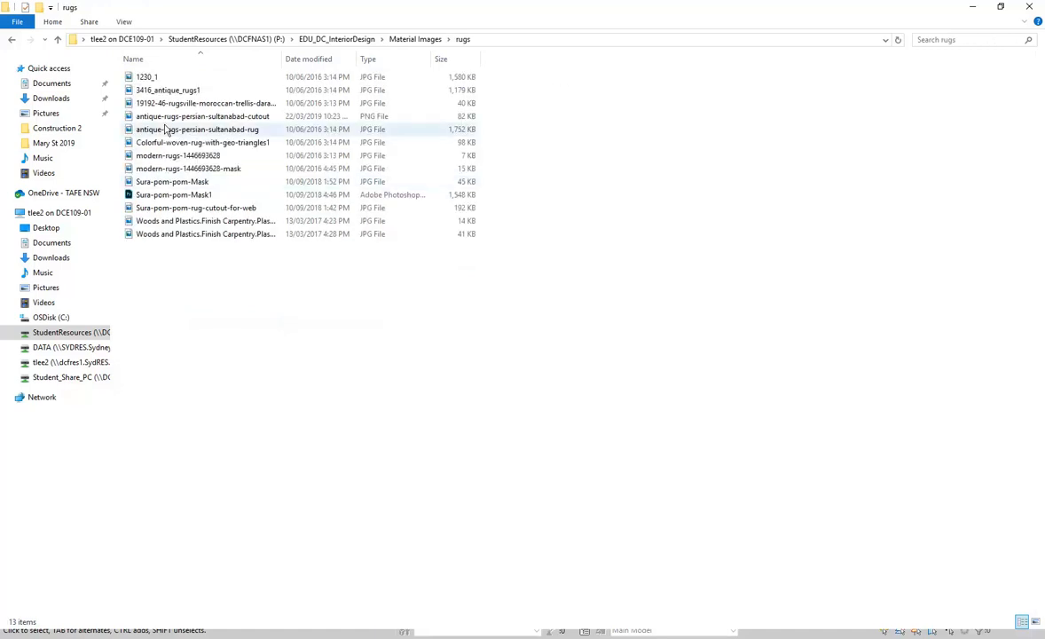
Display the rugs folder as large icons and cut the antique-rugs-persian-sultanabad-cutout and antique-rugs-persian-sultanabad-rug images.
right_click(185, 279)
mouse_move(260, 285)
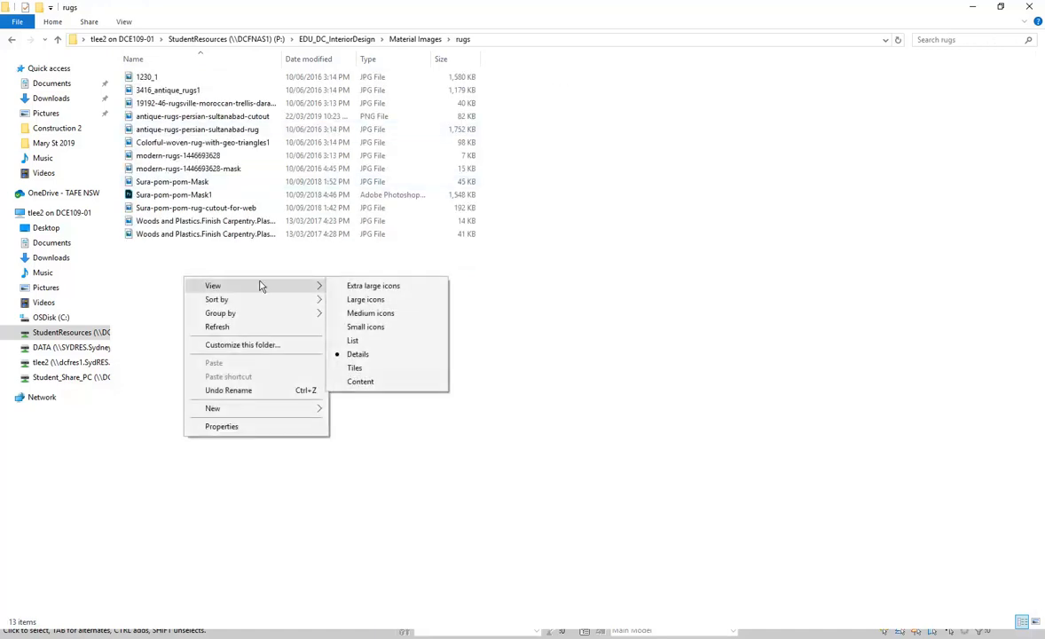
click(359, 300)
click(417, 100)
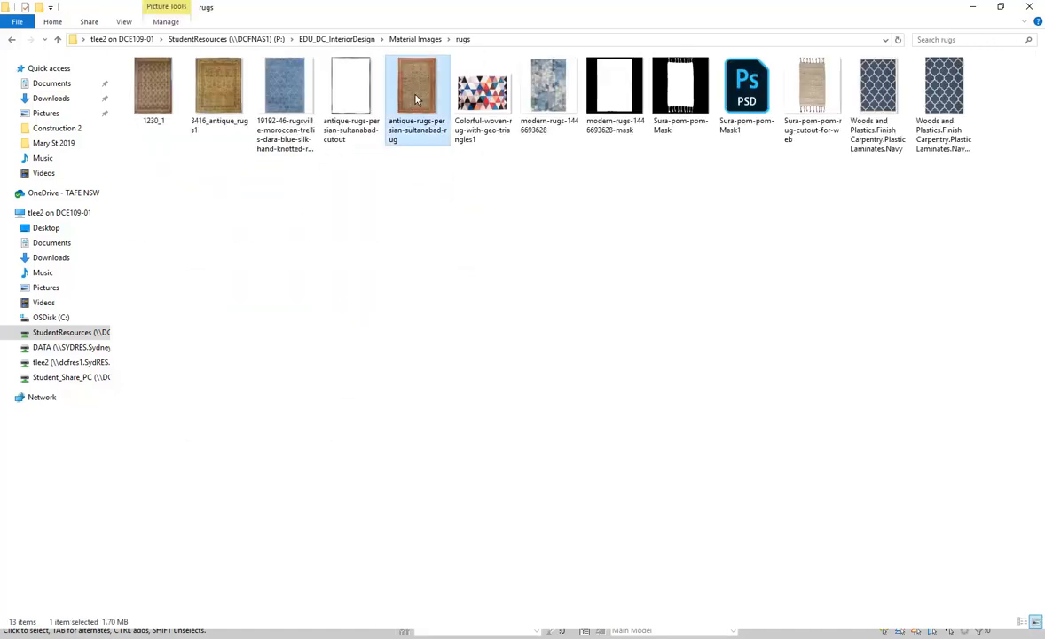
ctrl+click(351, 93)
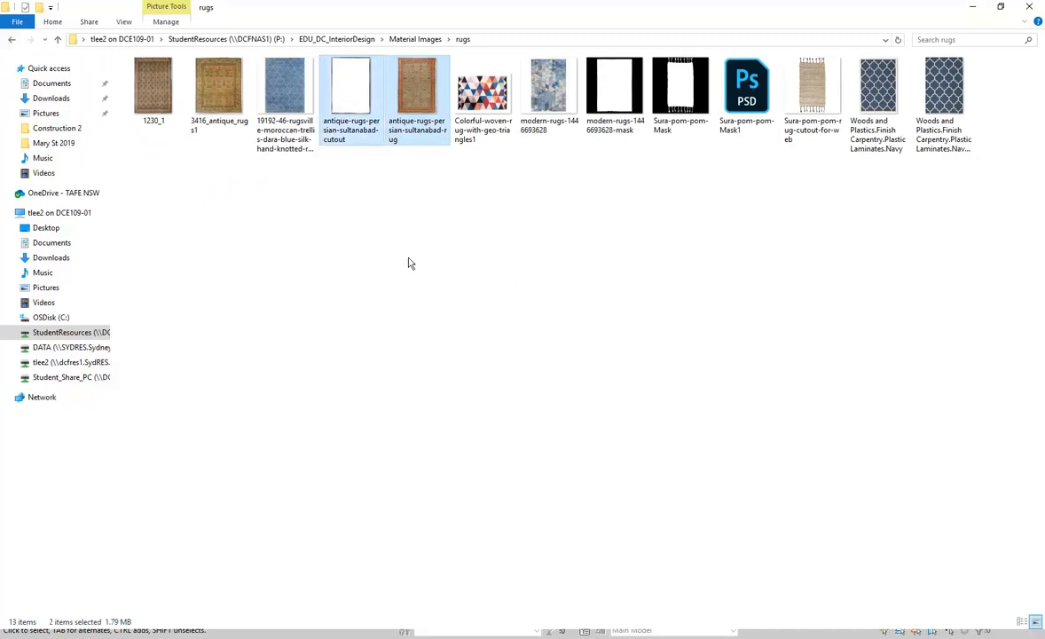
key(ctrl+x)
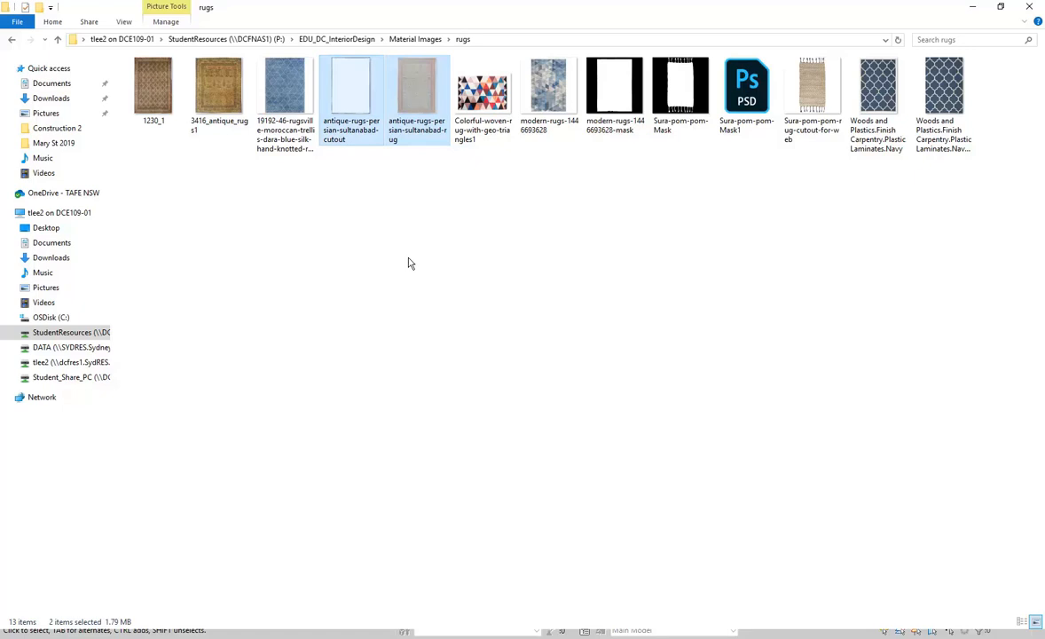
Paste the two cut rug images into the Paintings folder inside Material Images.
click(414, 39)
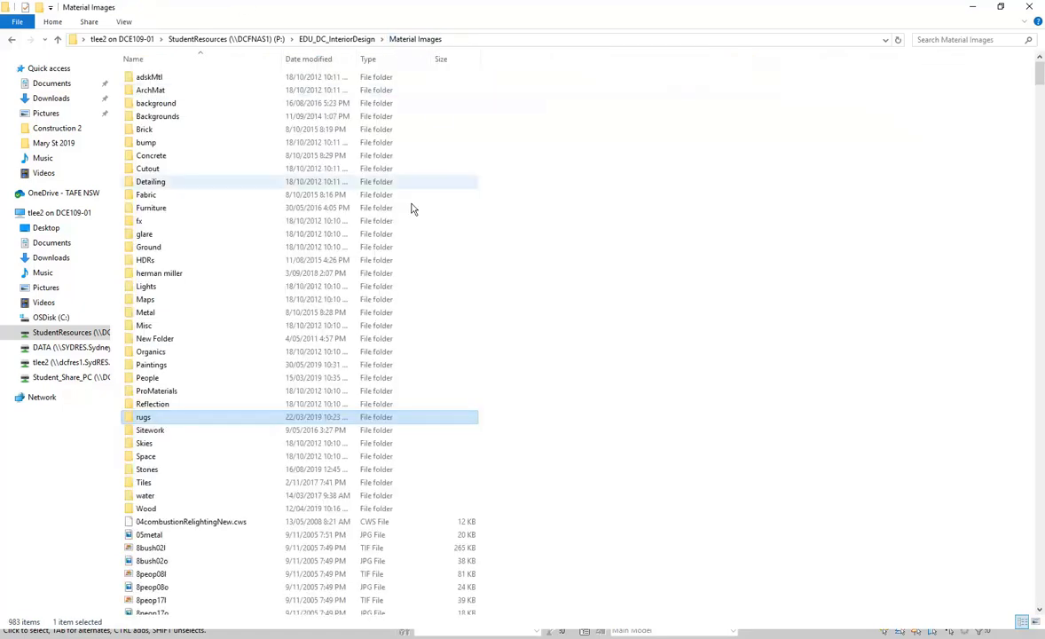
double_click(149, 366)
right_click(202, 349)
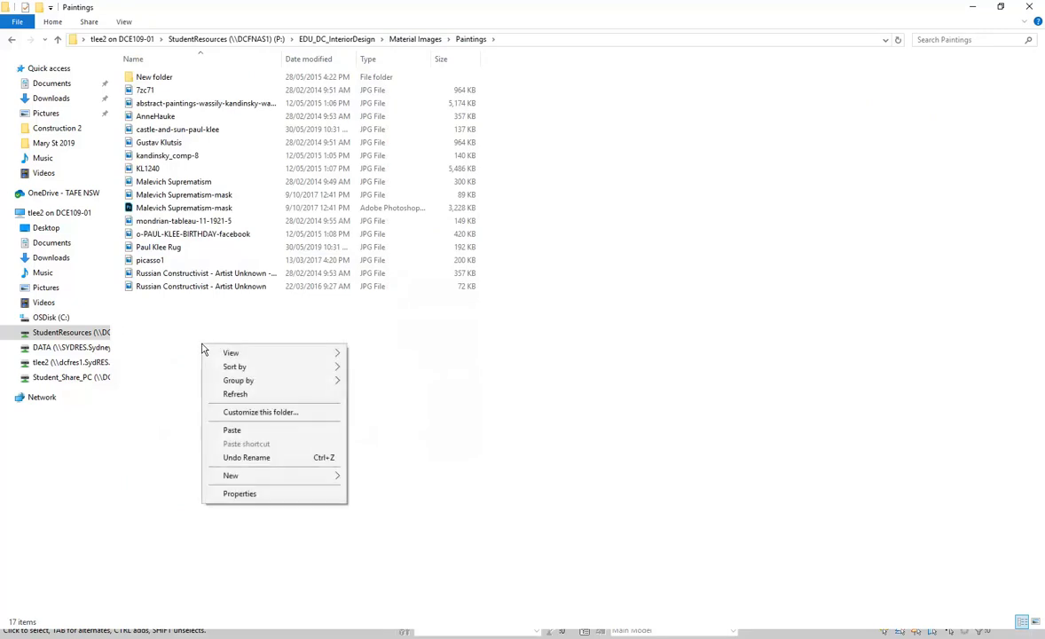
click(230, 431)
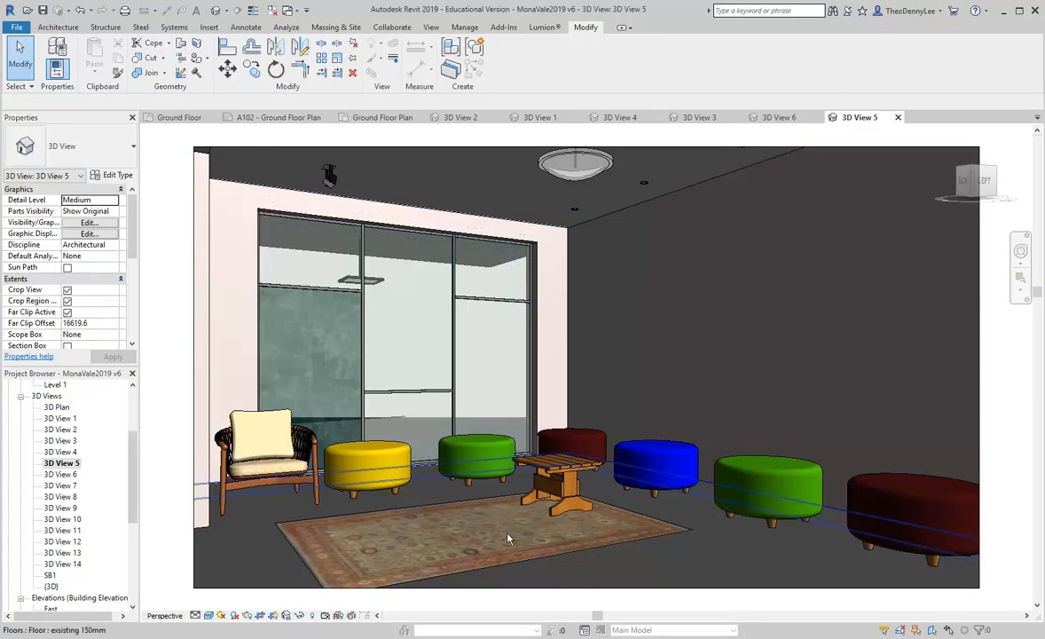
Close the current project and reopen MonaVale2019 v6 from the recent projects.
click(18, 29)
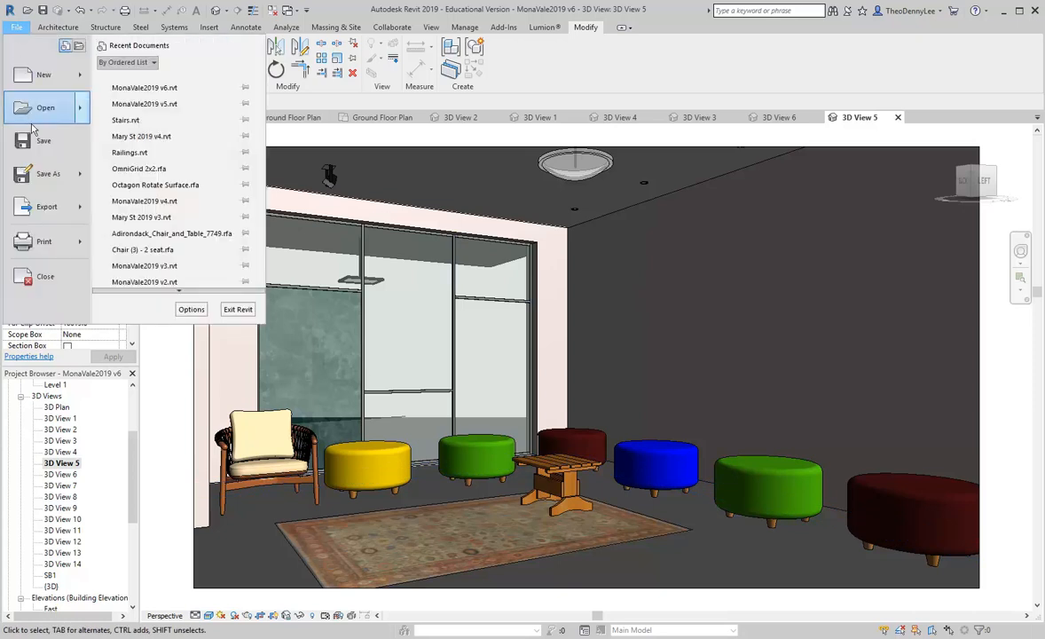
click(46, 272)
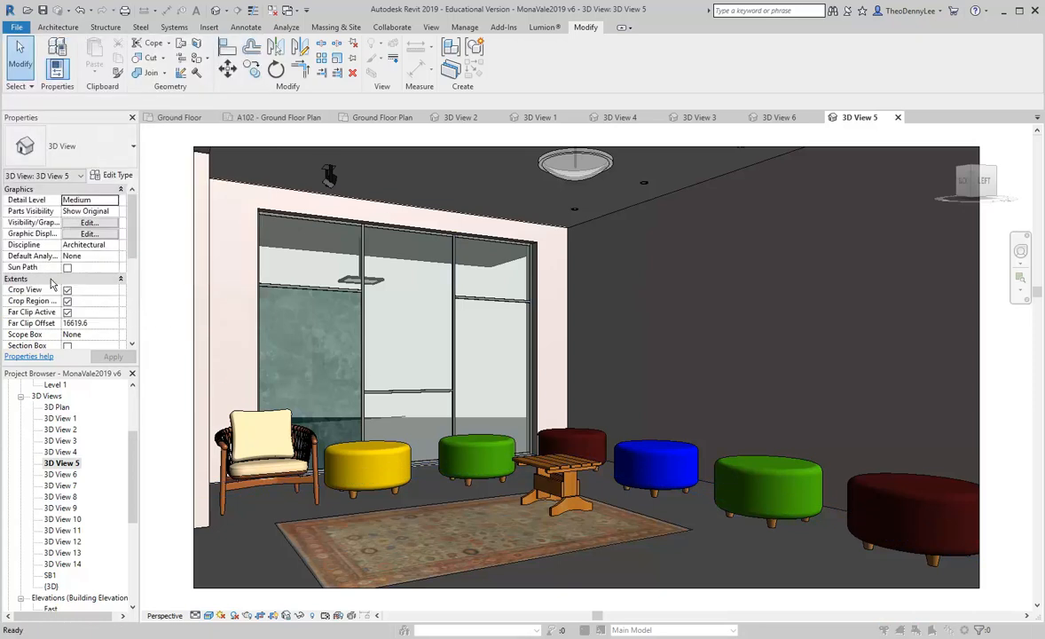
click(502, 328)
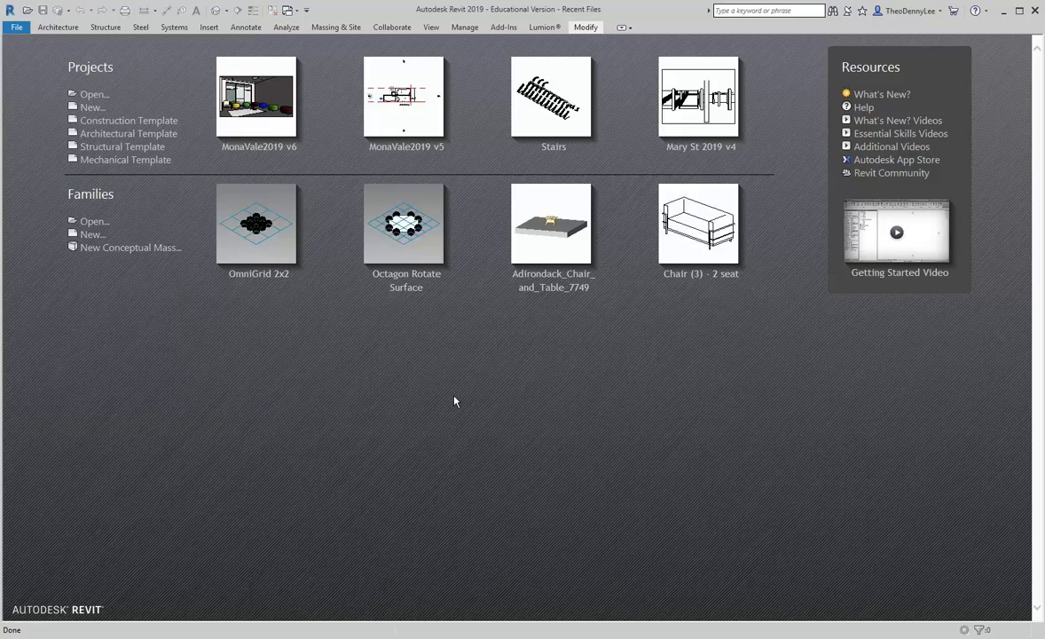
click(254, 146)
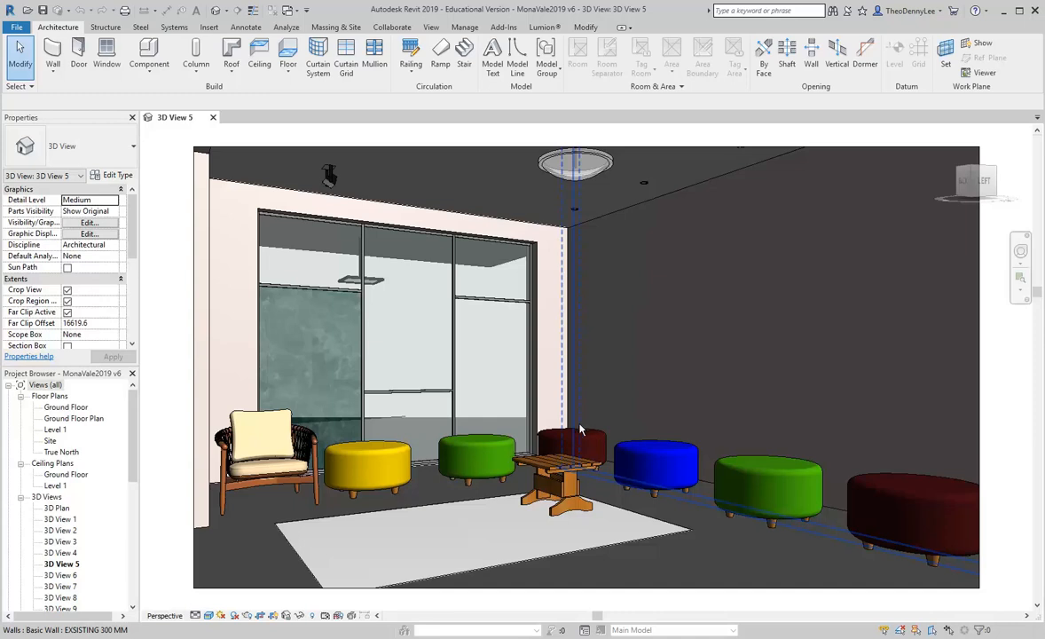
click(17, 28)
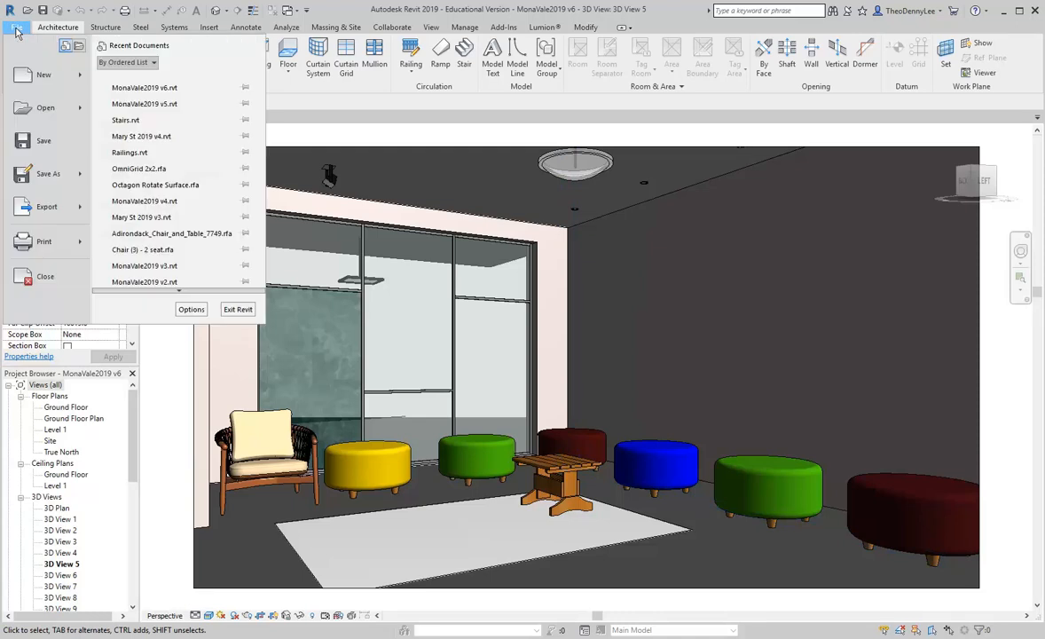
click(190, 308)
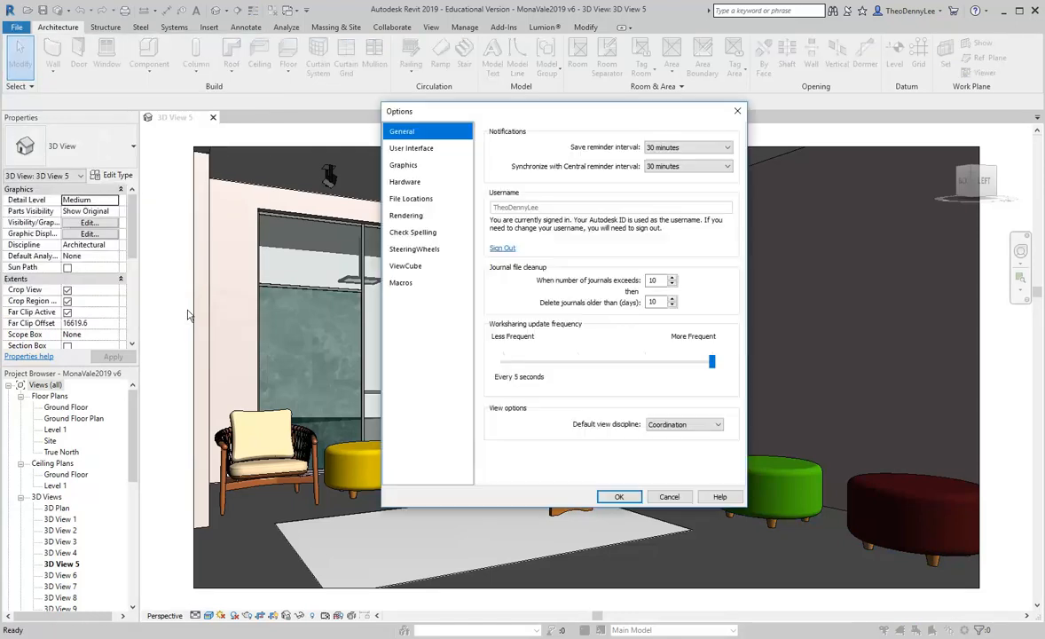
click(421, 218)
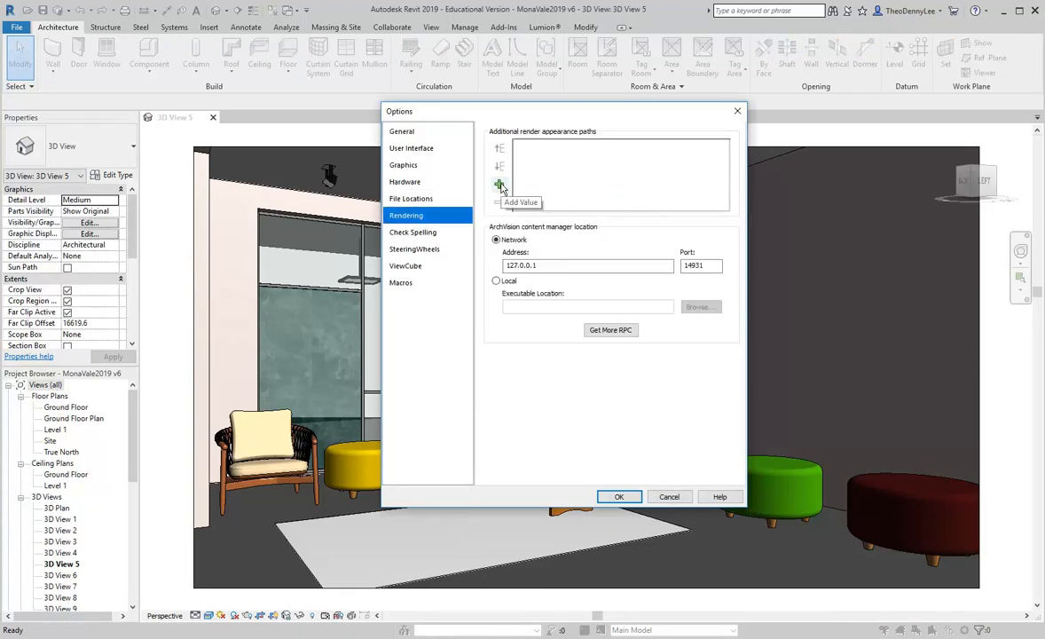
click(669, 496)
Add a new entry to the additional render appearance paths in the Rendering options.
click(19, 29)
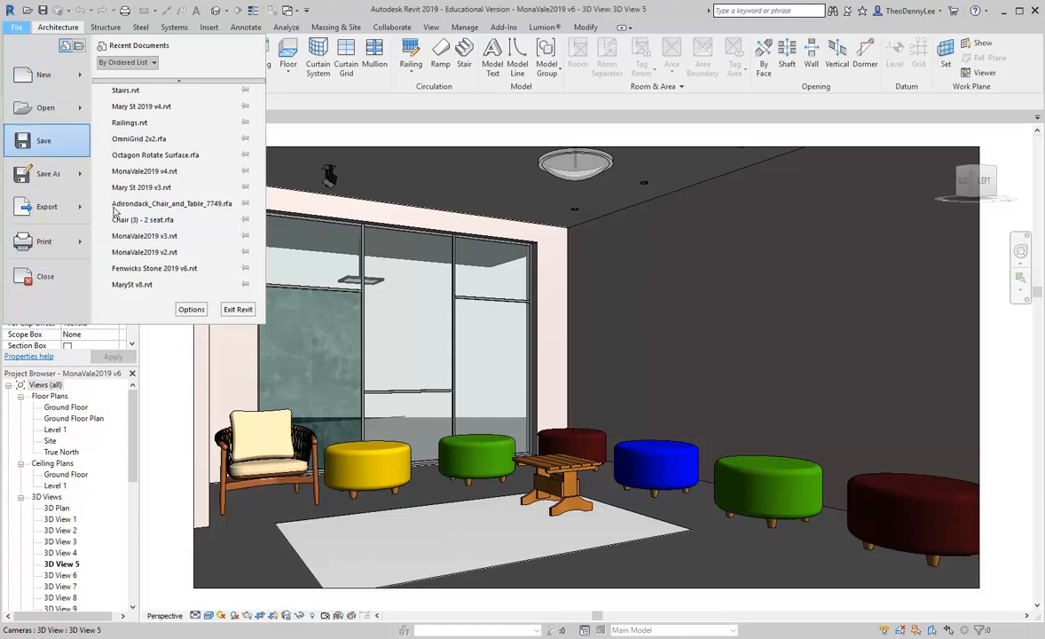
click(191, 310)
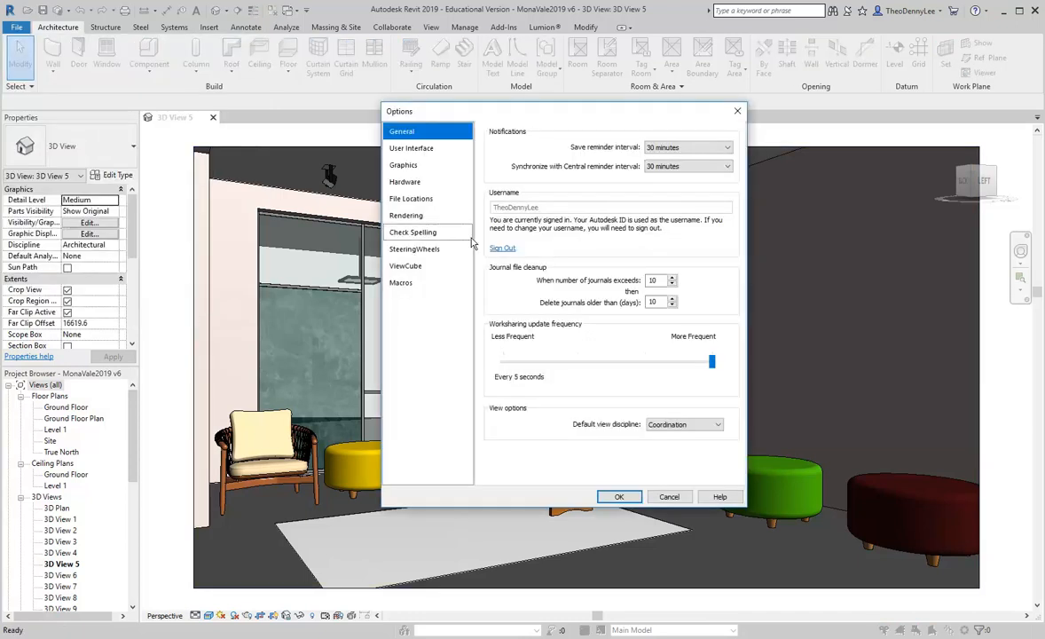
click(404, 217)
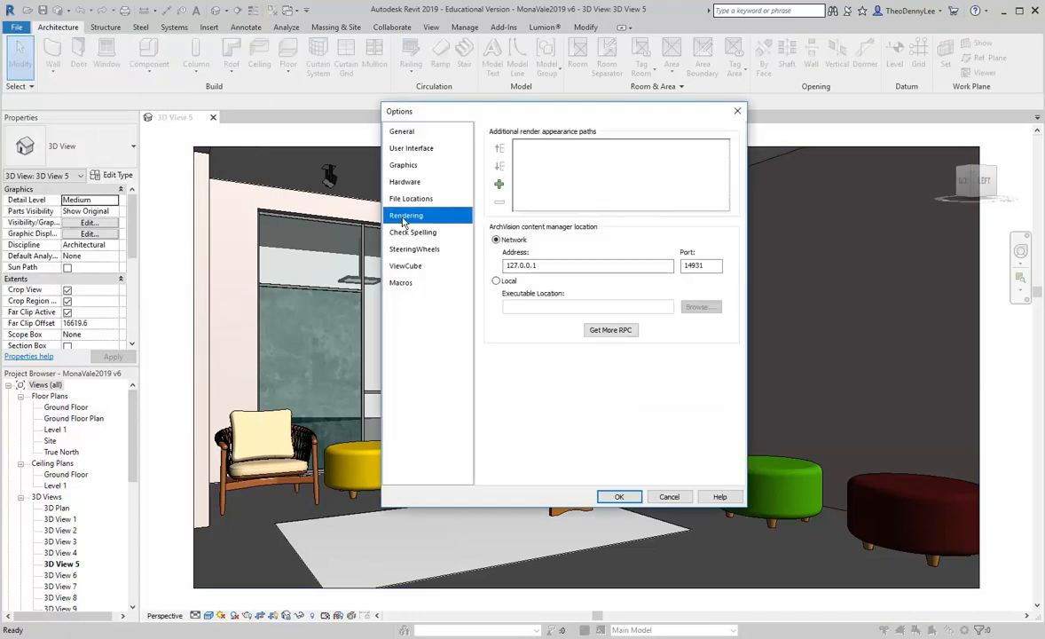
click(499, 186)
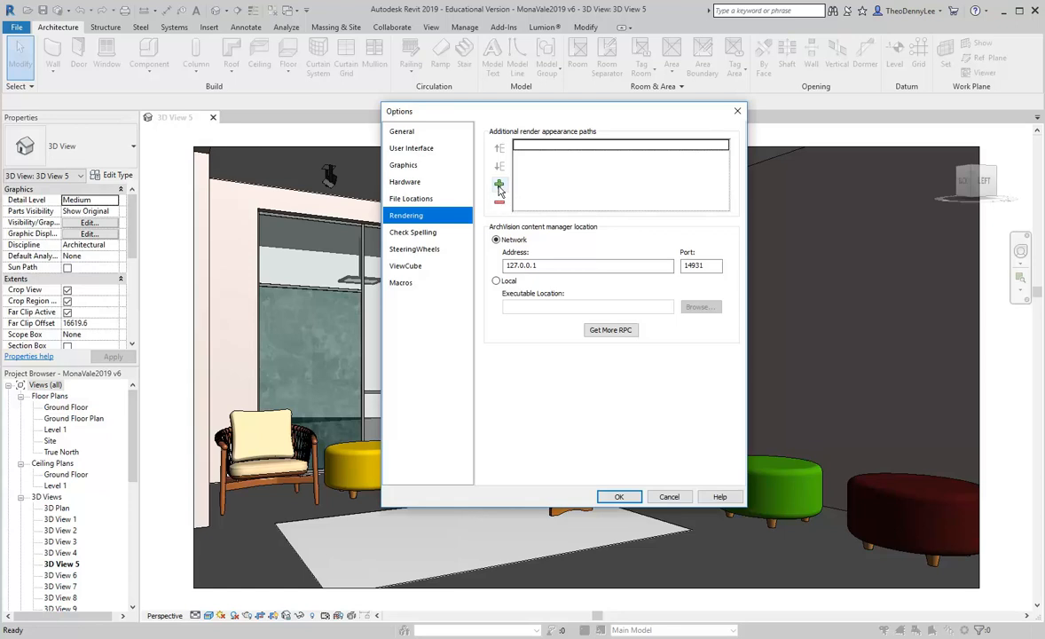
click(556, 147)
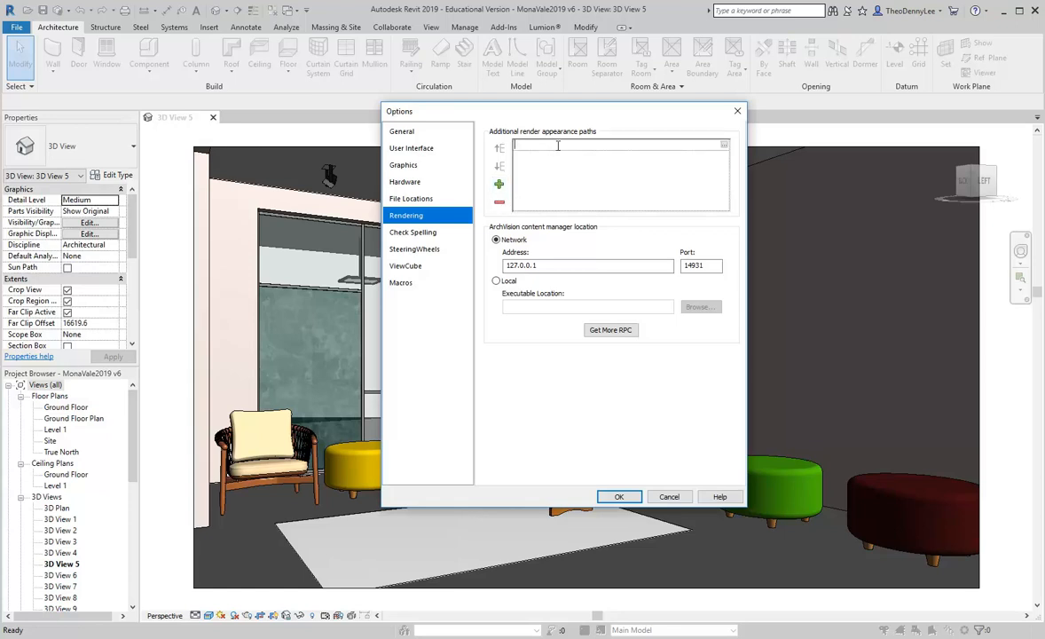
Point the new render appearance path to the Paintings folder inside Material Images and apply the options.
click(725, 147)
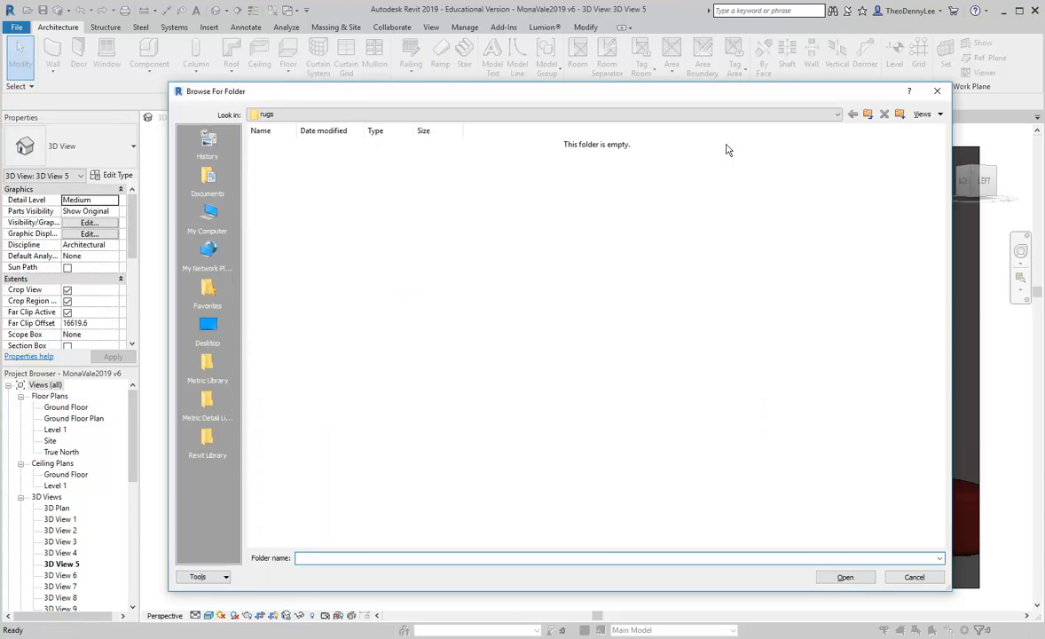
click(371, 116)
click(330, 186)
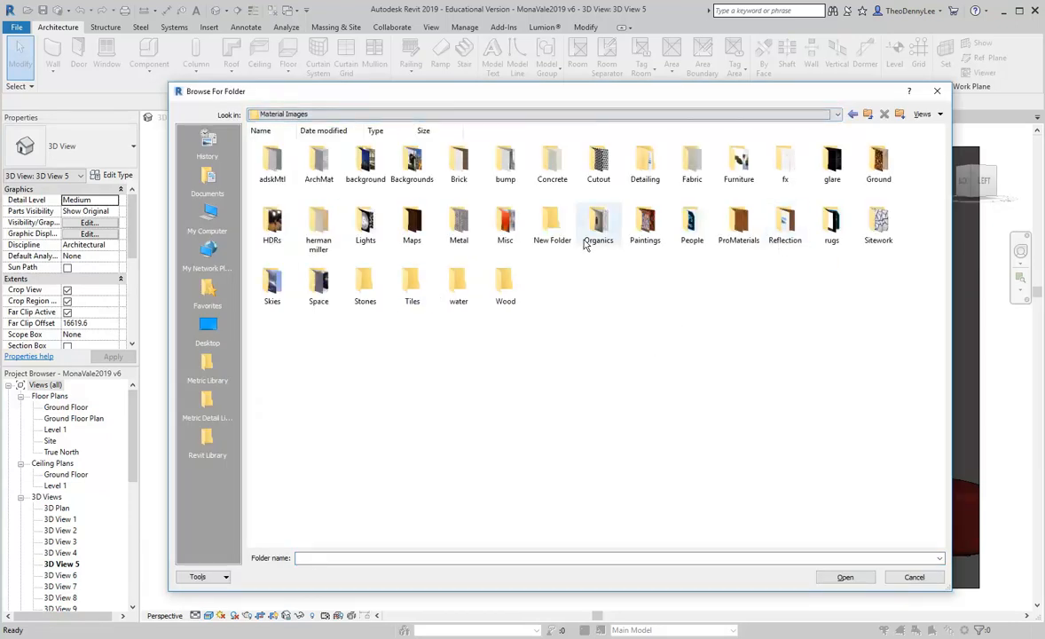
double_click(645, 222)
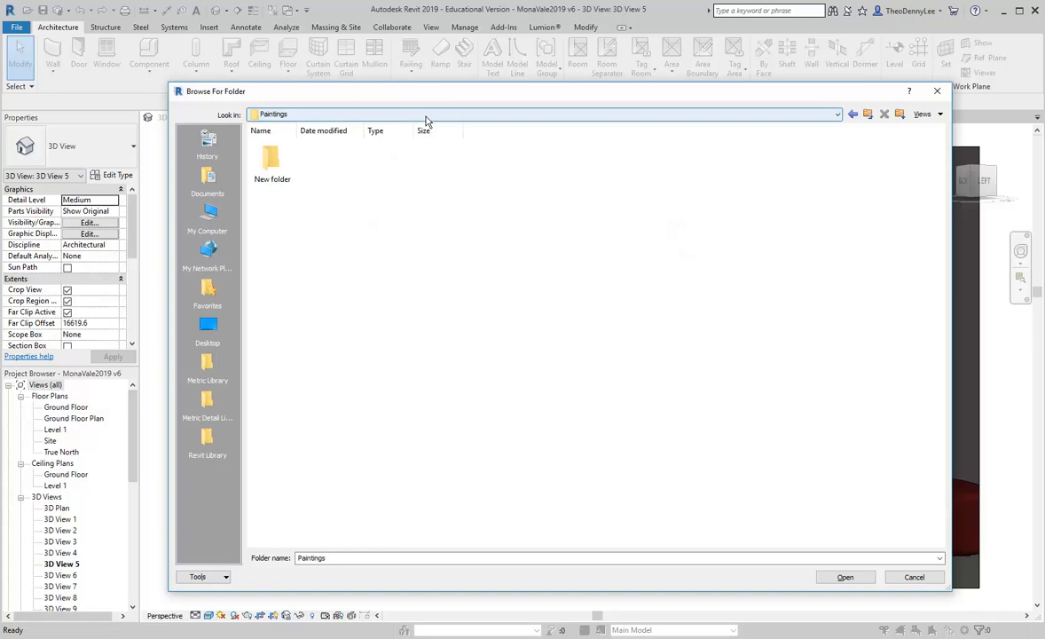
click(845, 578)
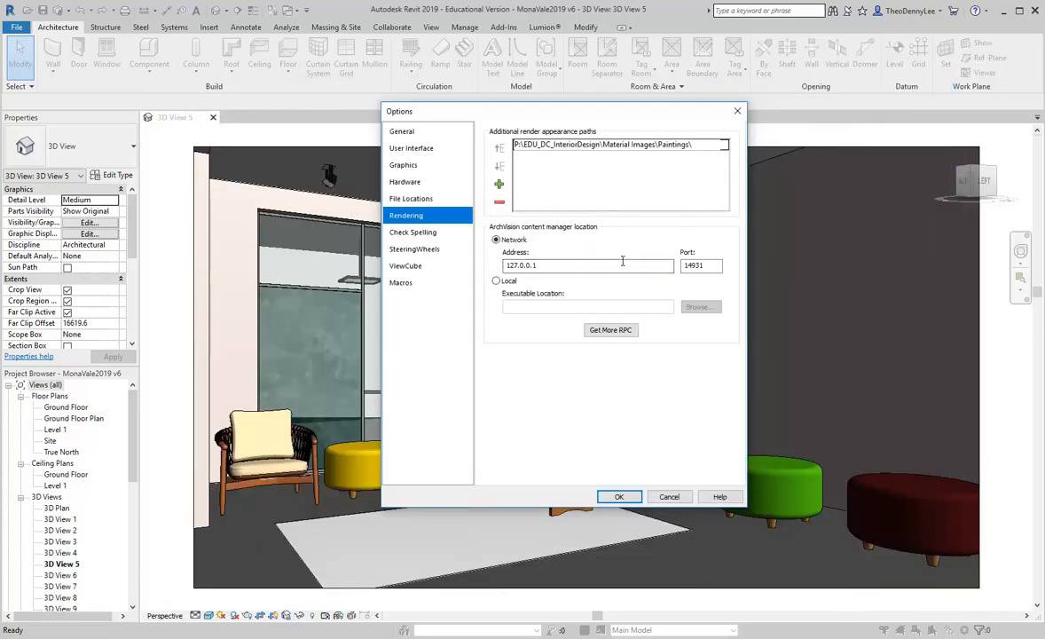
click(724, 145)
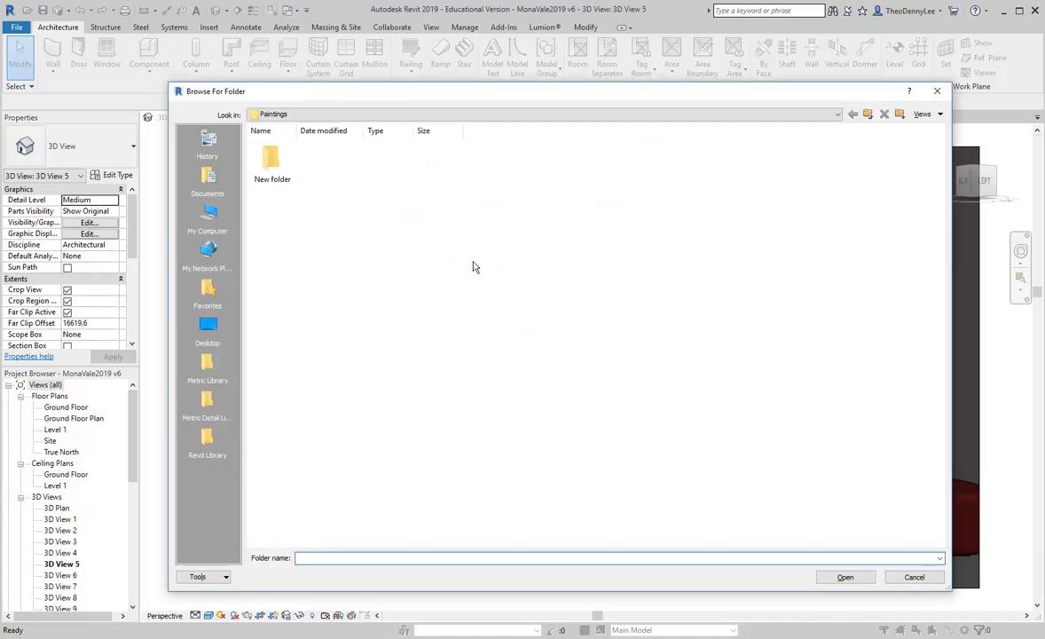
click(845, 577)
click(614, 499)
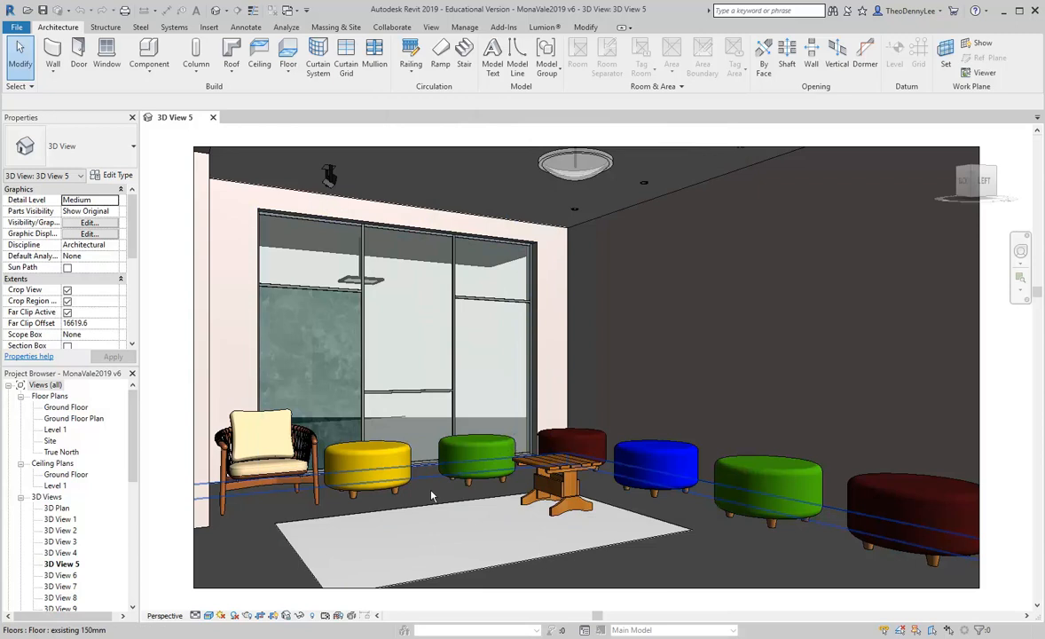
scroll(432, 496, down, 2)
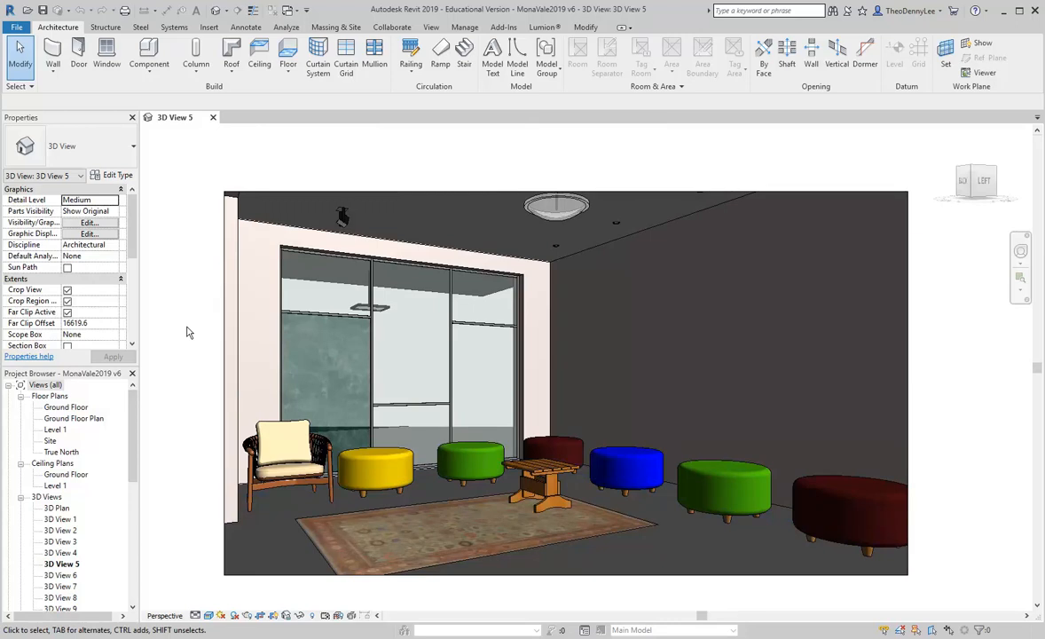
Switch to File Explorer and move the antique-rugs-persian-sultanabad-cutout and antique-rugs-persian-sultanabad-rug images from Paintings back into the rugs folder of Material Images.
key(alt+Tab)
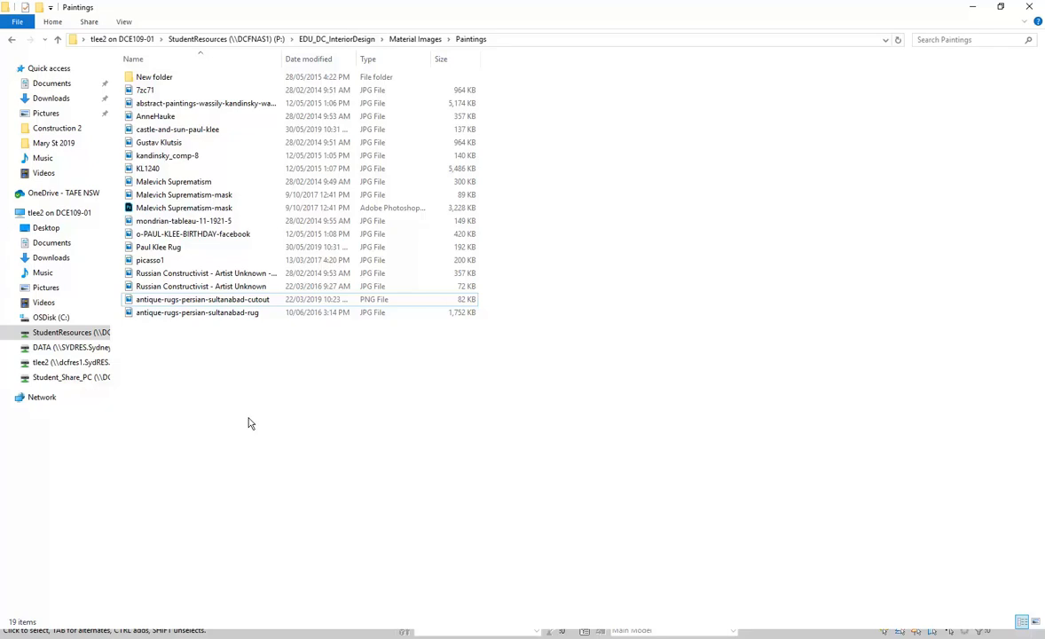
click(206, 302)
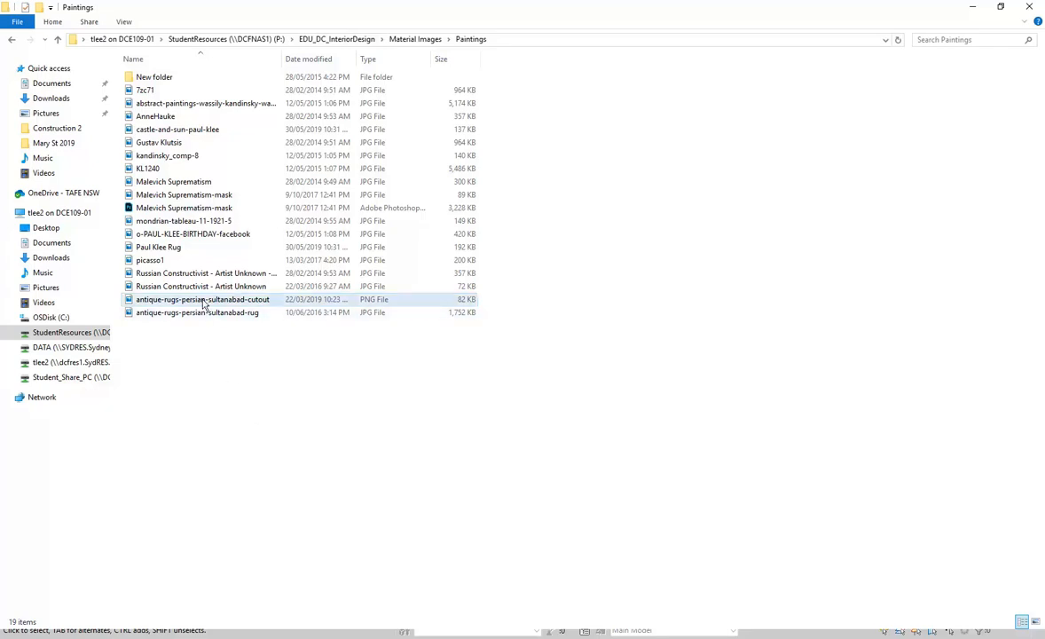
ctrl+click(209, 313)
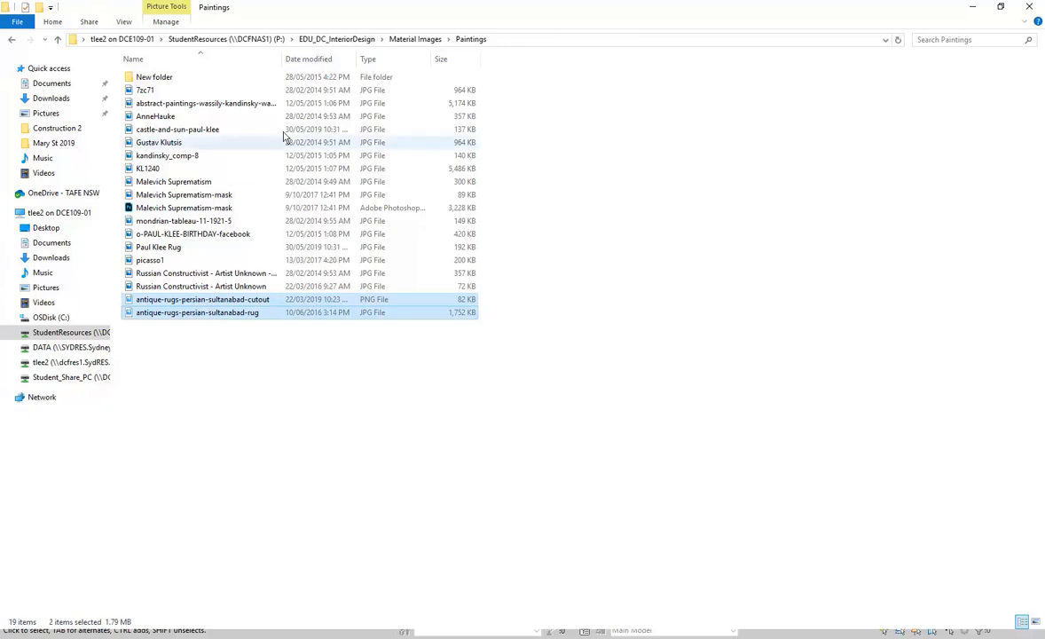
click(413, 39)
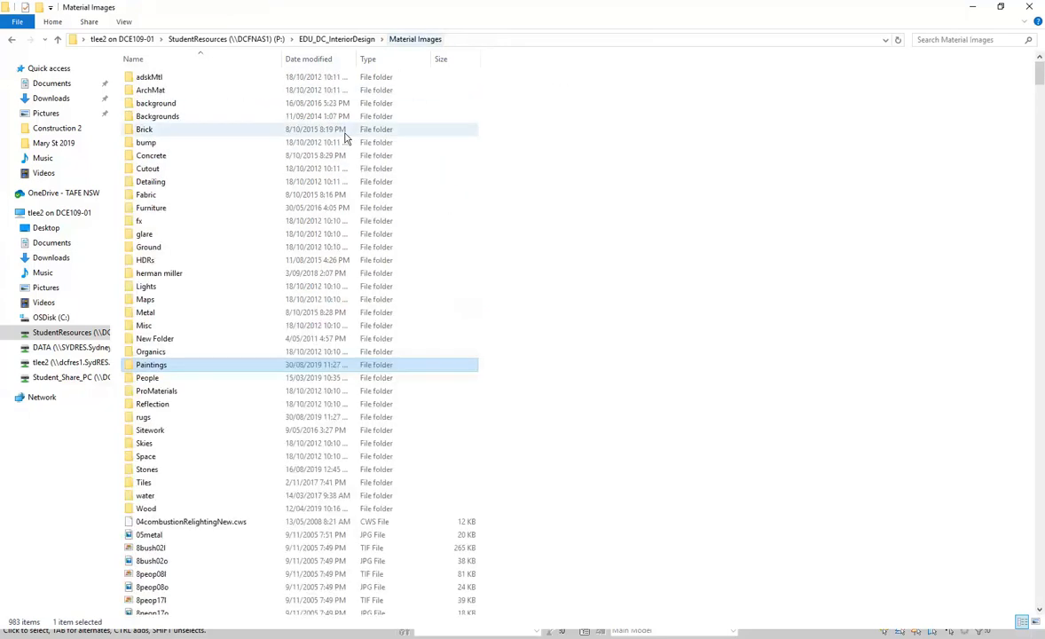
click(162, 419)
double_click(162, 422)
key(ctrl+v)
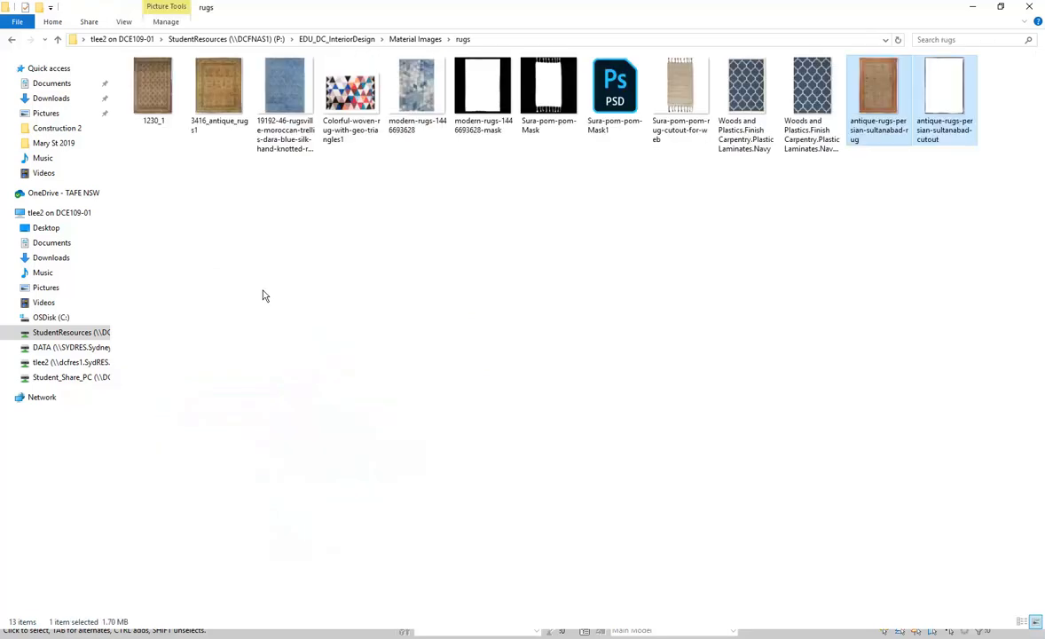
click(971, 7)
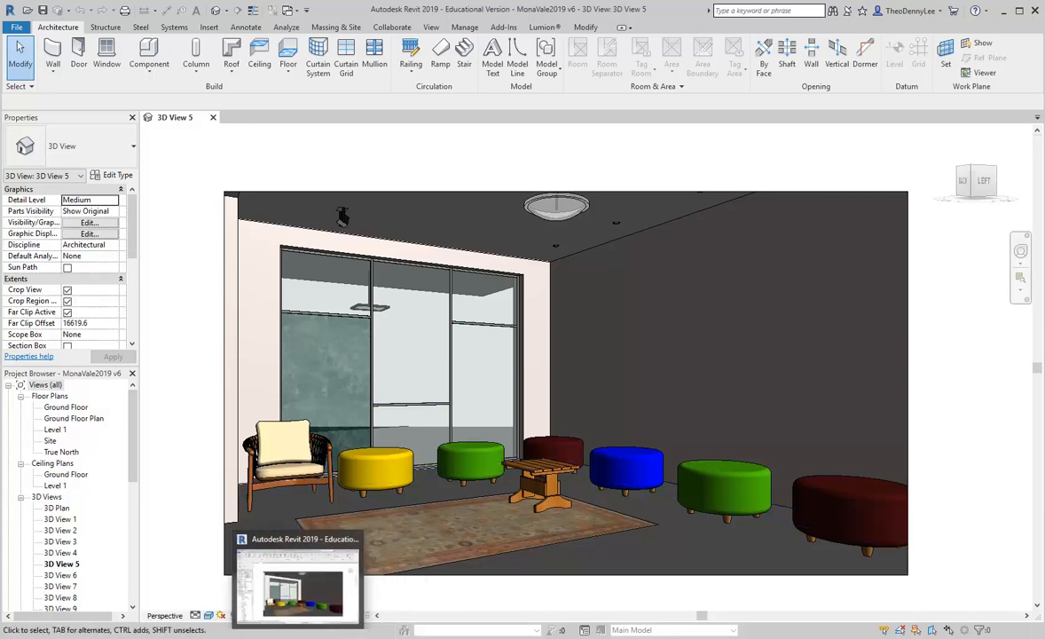
Switch to Netop Vision Pro, stop the screen demonstration to the classroom computers, and return to Revit.
click(271, 635)
click(308, 46)
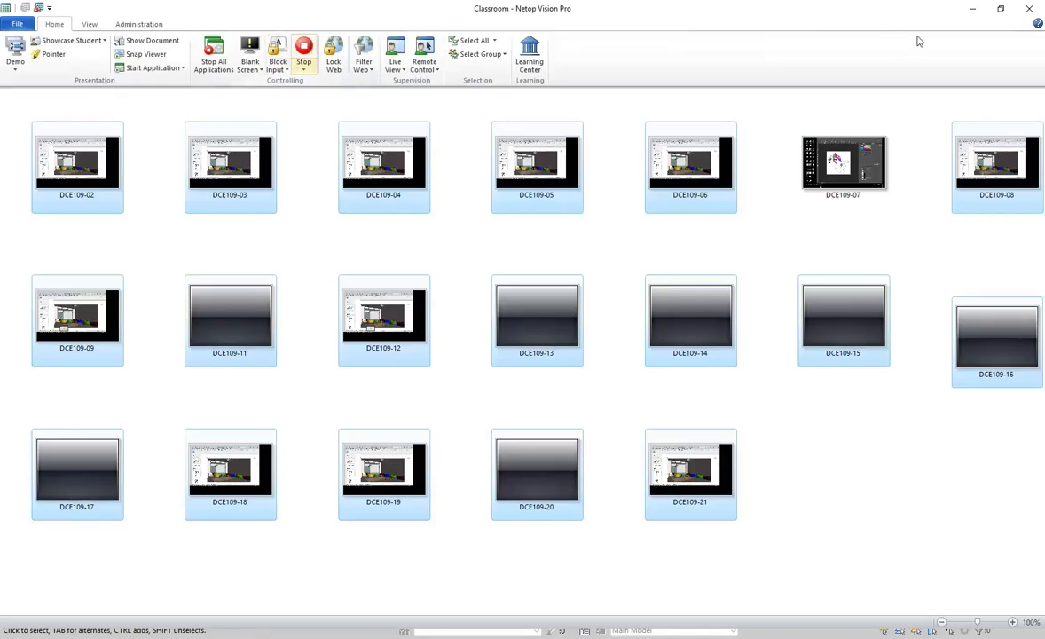
click(972, 8)
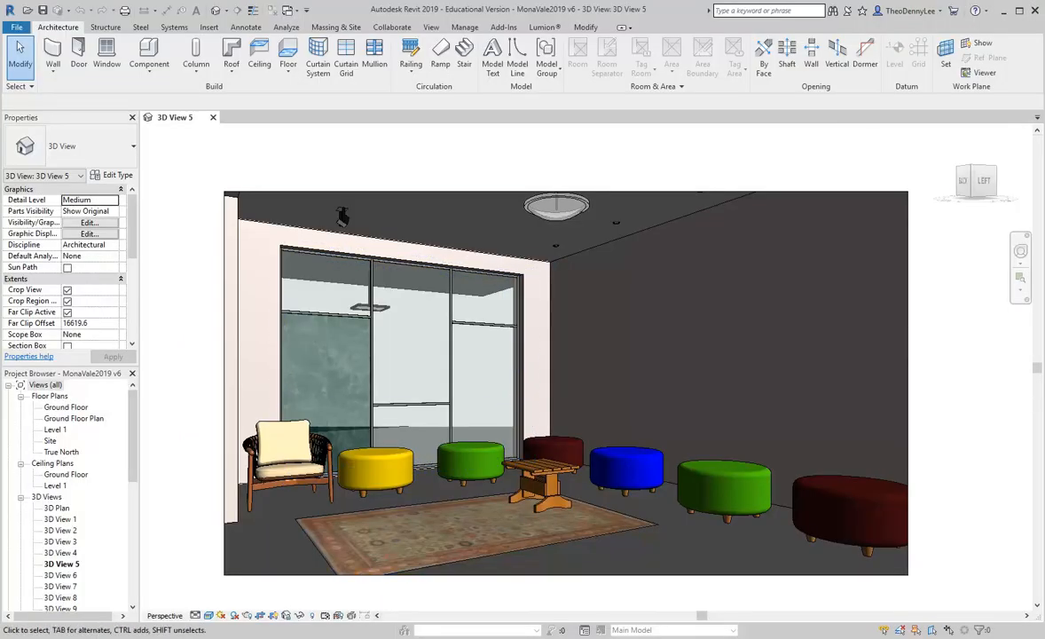